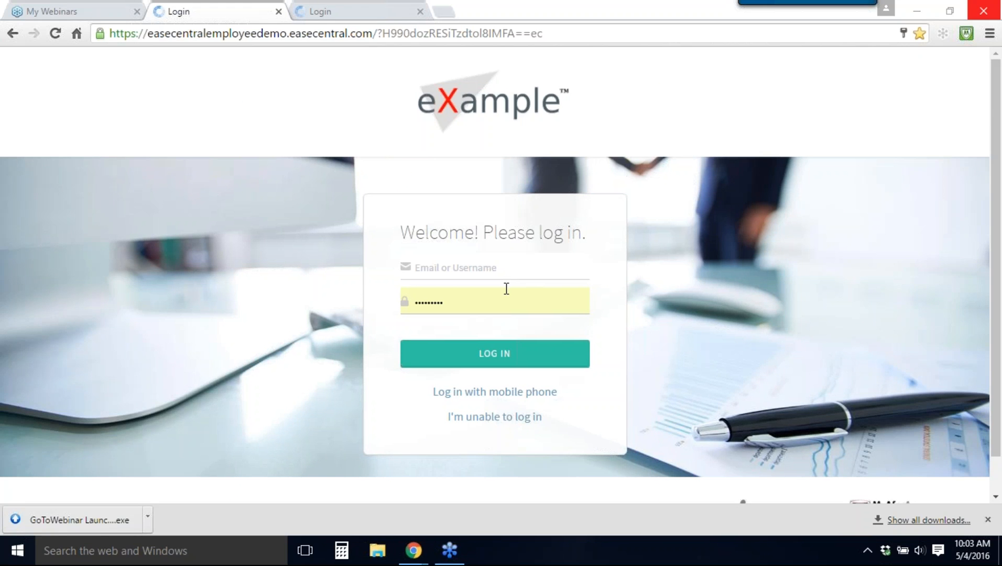
Step: Log in to the broker account with the username and the saved password
{"action": "left_click", "coordinate": [493, 268]}
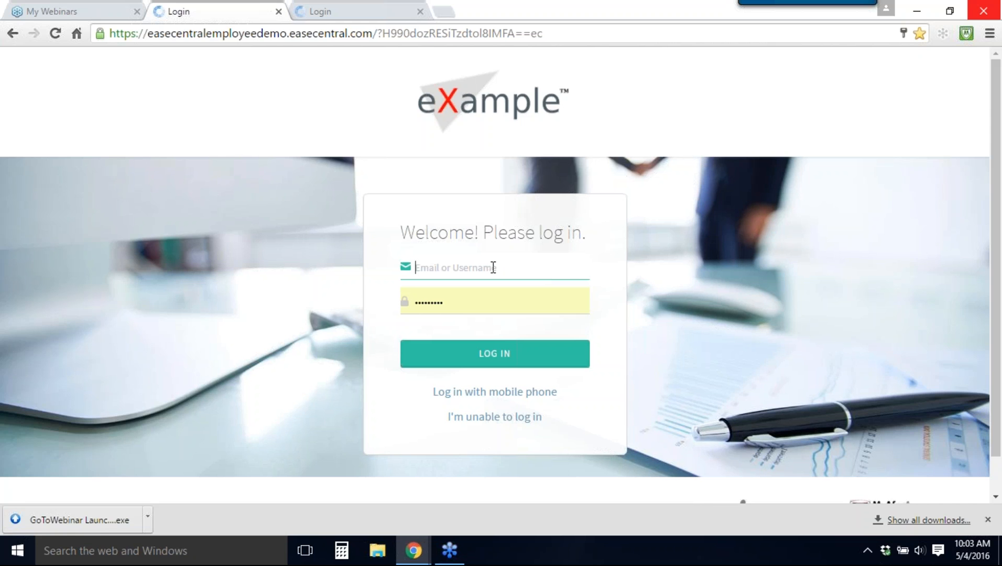
{"action": "type", "text": "emilyw"}
{"action": "key", "text": "Return"}
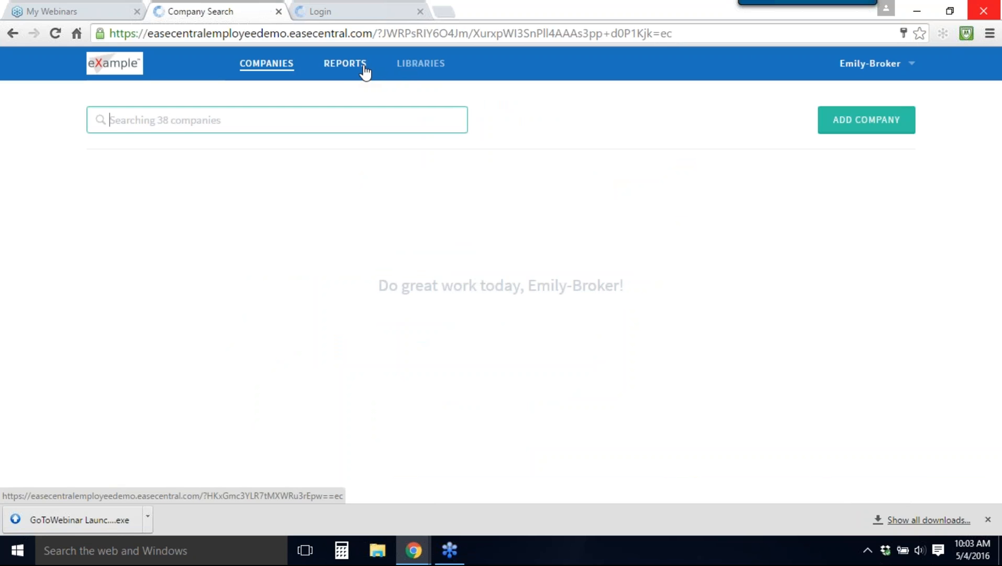
Step: Add a plan template library named Cal Choice Q2 2016
{"action": "left_click", "coordinate": [407, 64]}
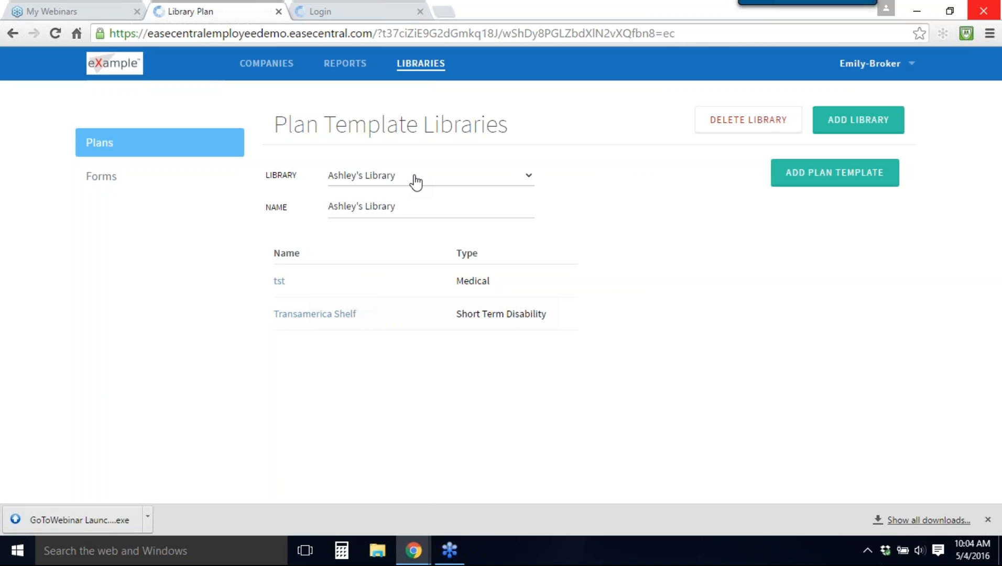
{"action": "left_click", "coordinate": [850, 135]}
{"action": "left_click", "coordinate": [361, 201]}
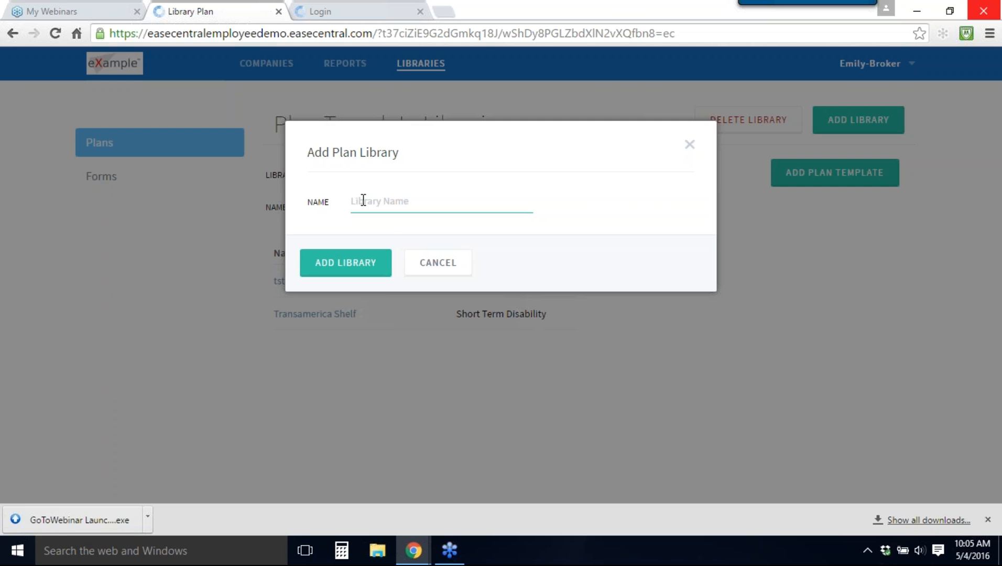
{"action": "type", "text": "CalChoioc"}
{"action": "key", "text": "BackSpace"}
{"action": "key", "text": "BackSpace"}
{"action": "type", "text": "ce q"}
{"action": "key", "text": "BackSpace"}
{"action": "type", "text": "Q2 2016"}
{"action": "left_click", "coordinate": [337, 265]}
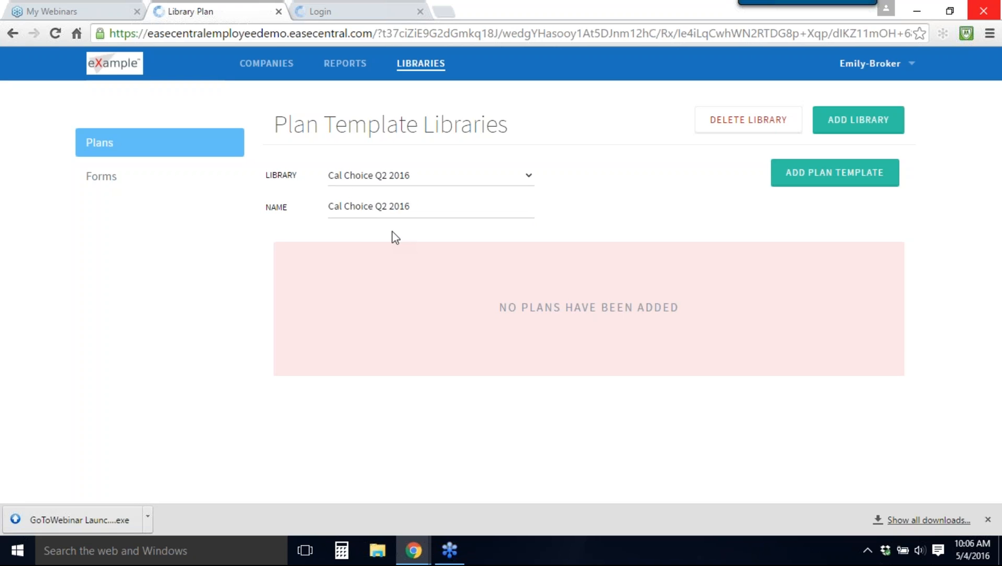
Step: Add a Medical plan template named Cal Choice Anthem PPO 25 Area 12 to the library
{"action": "left_click", "coordinate": [823, 180]}
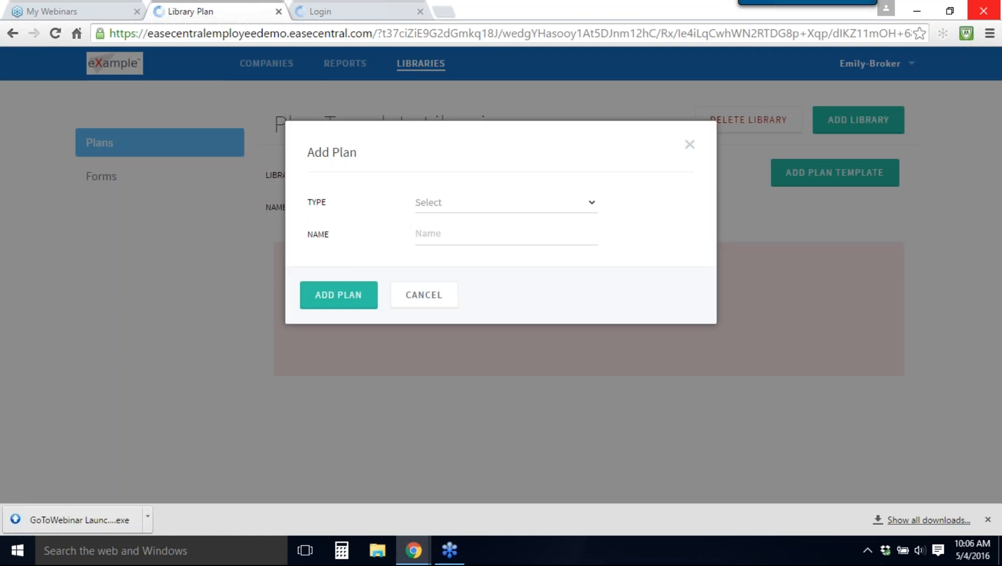
{"action": "left_click", "coordinate": [477, 202]}
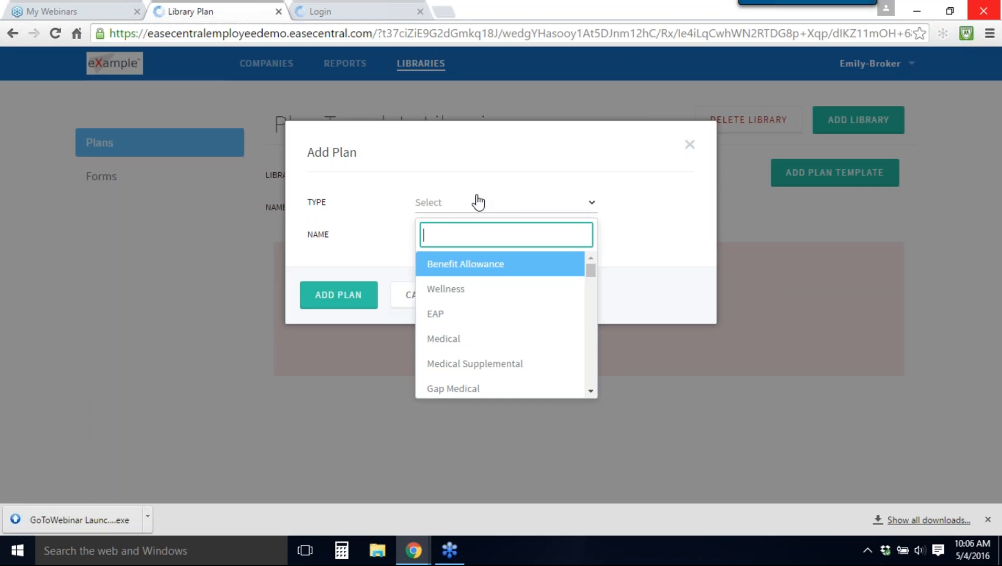
{"action": "left_click", "coordinate": [453, 344]}
{"action": "left_click", "coordinate": [445, 235]}
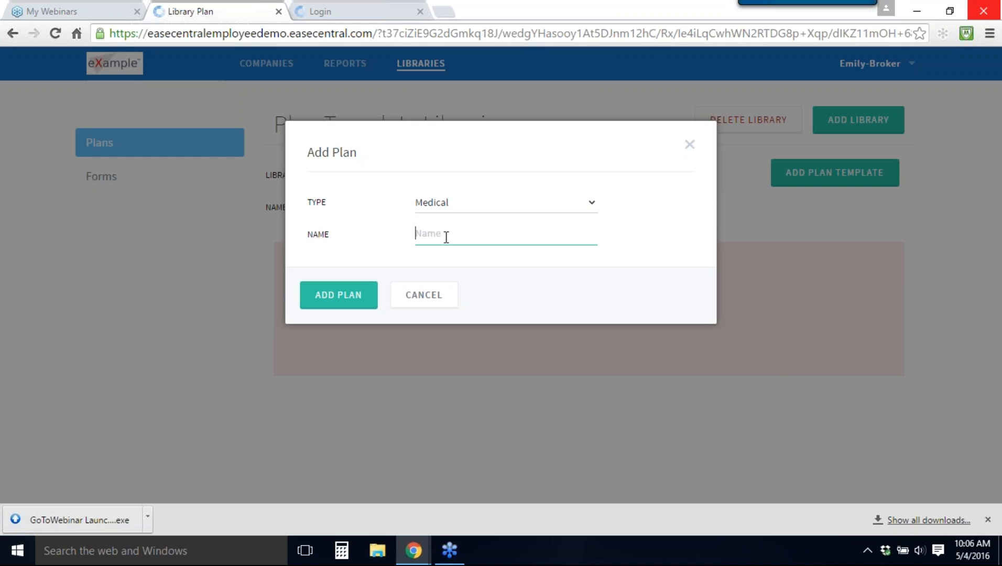
{"action": "type", "text": "Cal Chr"}
{"action": "type", "text": "ice Anthem PPO 25 Area "}
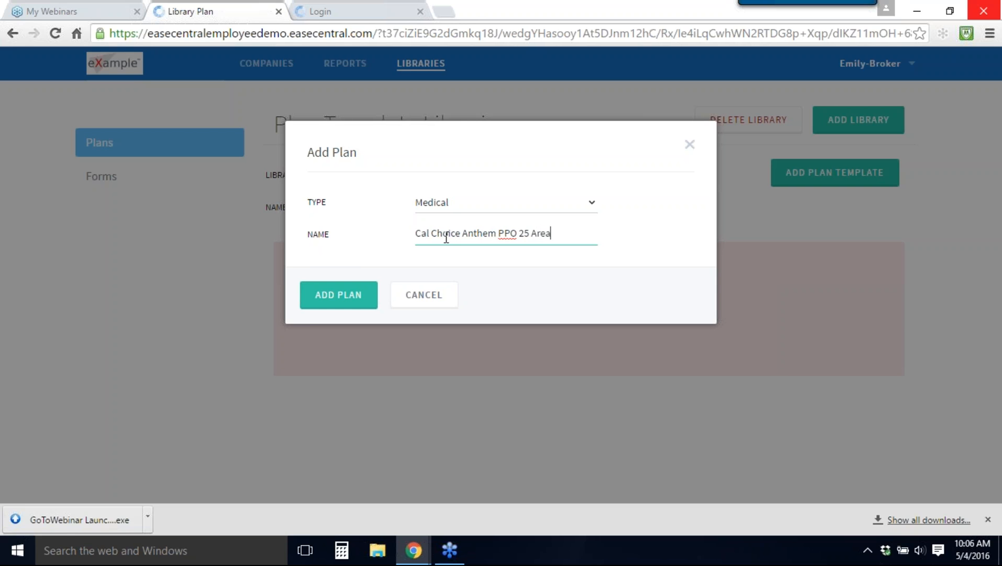
{"action": "type", "text": "12"}
{"action": "left_click", "coordinate": [358, 297]}
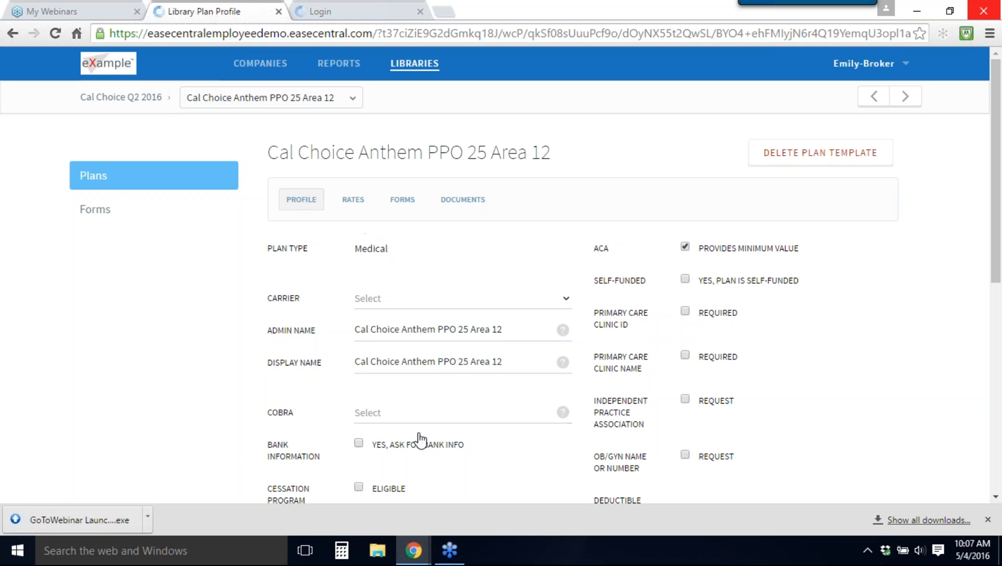
Step: Examine the plan template's profile, including the COBRA eligibility options and the benefit detail fields
{"action": "scroll", "coordinate": [419, 439], "scroll_direction": "down", "scroll_amount": 3}
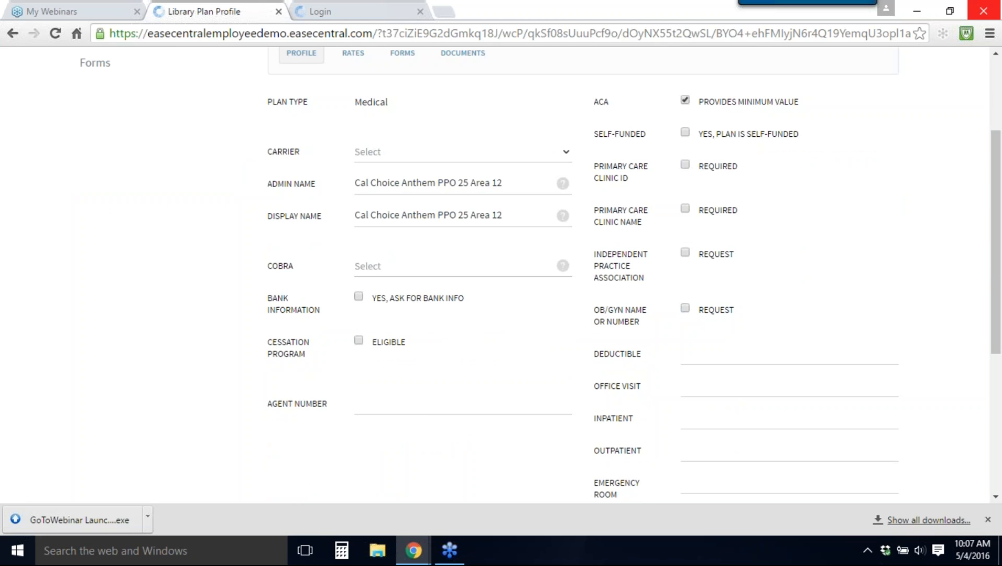
{"action": "left_click", "coordinate": [398, 270]}
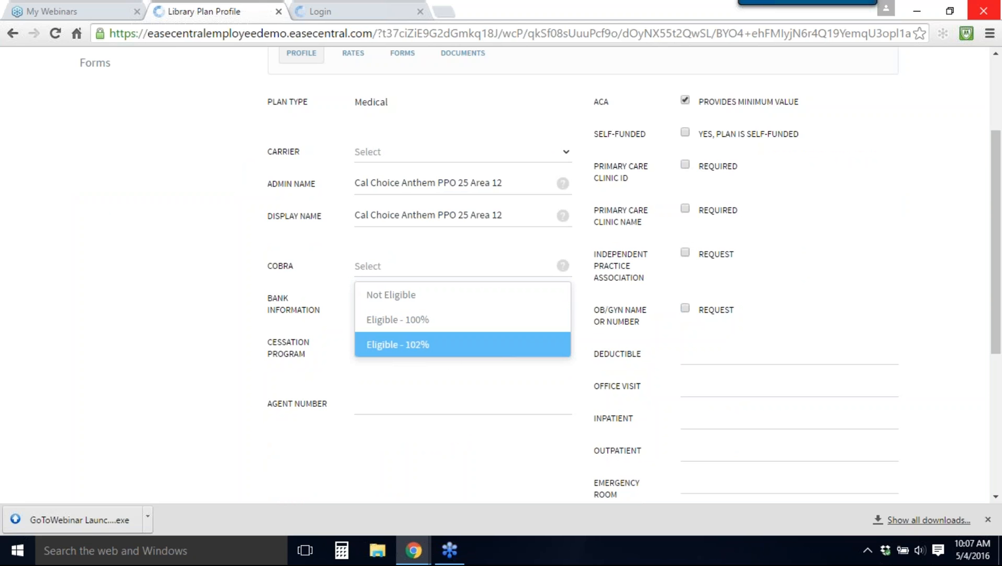
{"action": "left_click", "coordinate": [754, 325]}
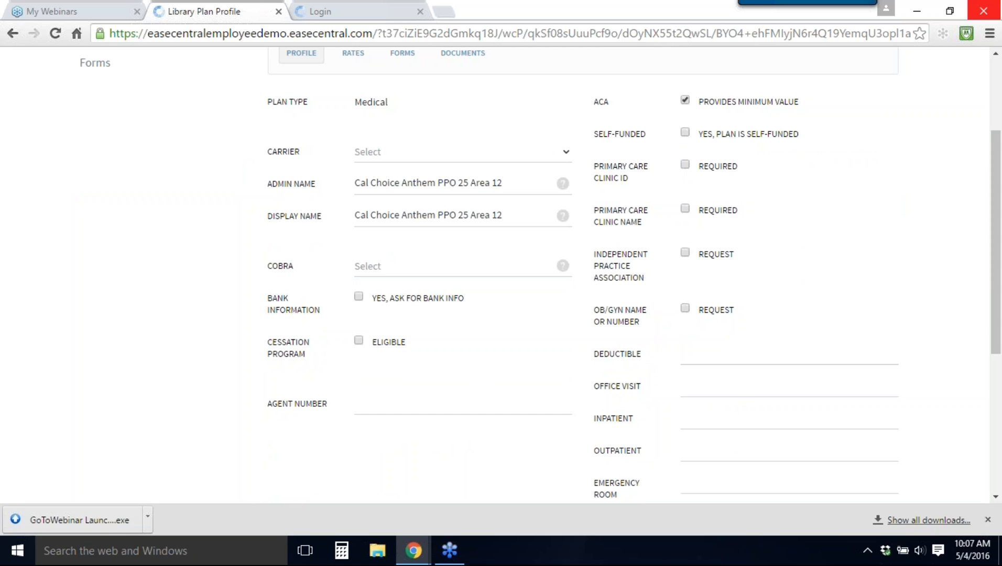
{"action": "scroll", "coordinate": [773, 338], "scroll_direction": "down", "scroll_amount": 2}
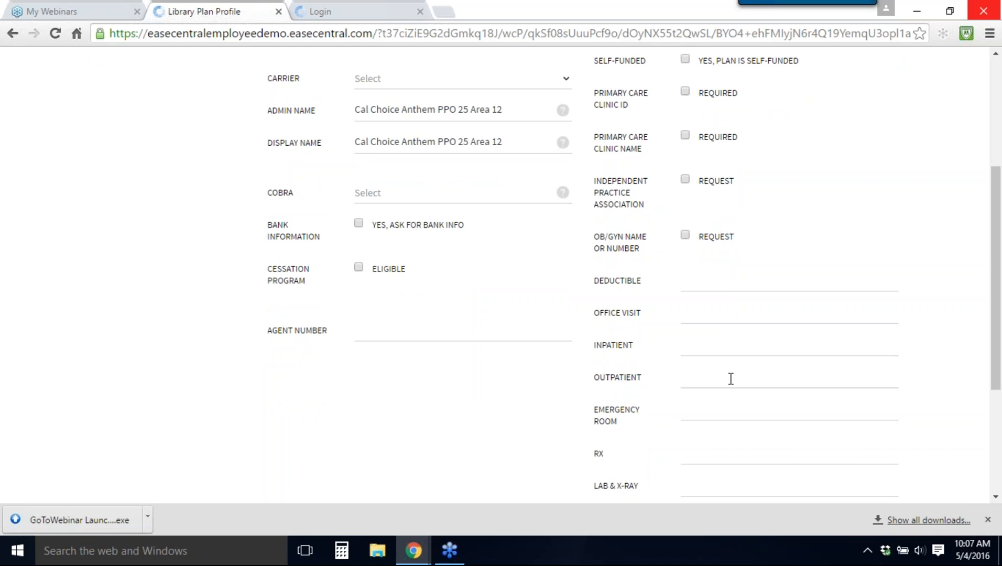
{"action": "scroll", "coordinate": [730, 381], "scroll_direction": "up", "scroll_amount": 4}
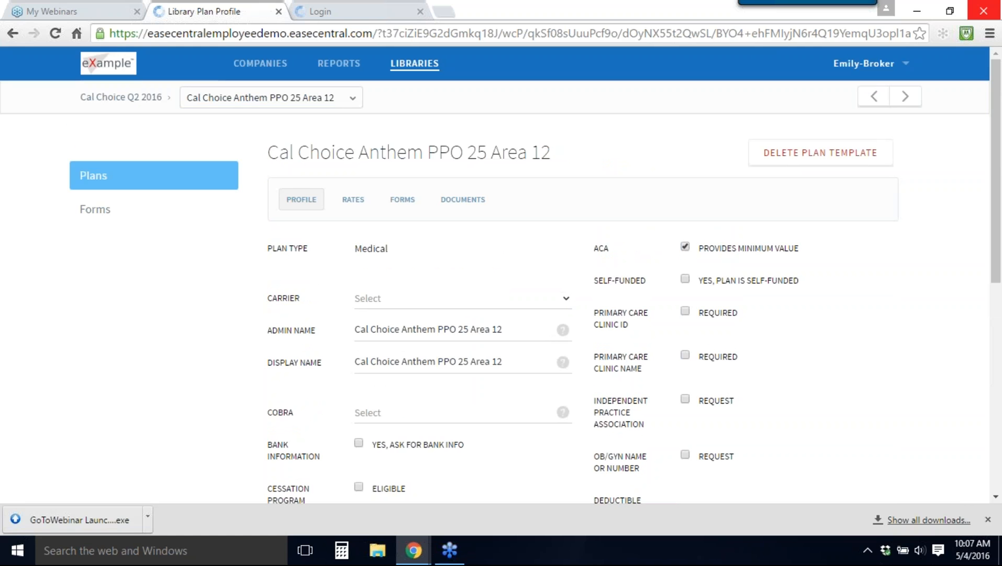
Step: Begin setting the plan template's rates from the EaseCentral library with an effective date of 5/1/2016
{"action": "left_click", "coordinate": [351, 206]}
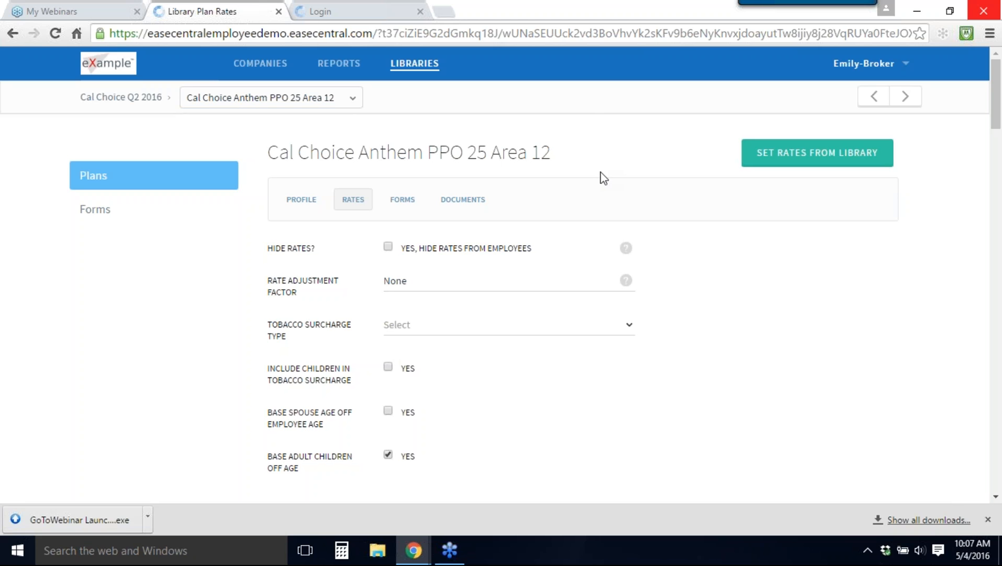
{"action": "left_click", "coordinate": [788, 171]}
{"action": "left_click", "coordinate": [464, 252]}
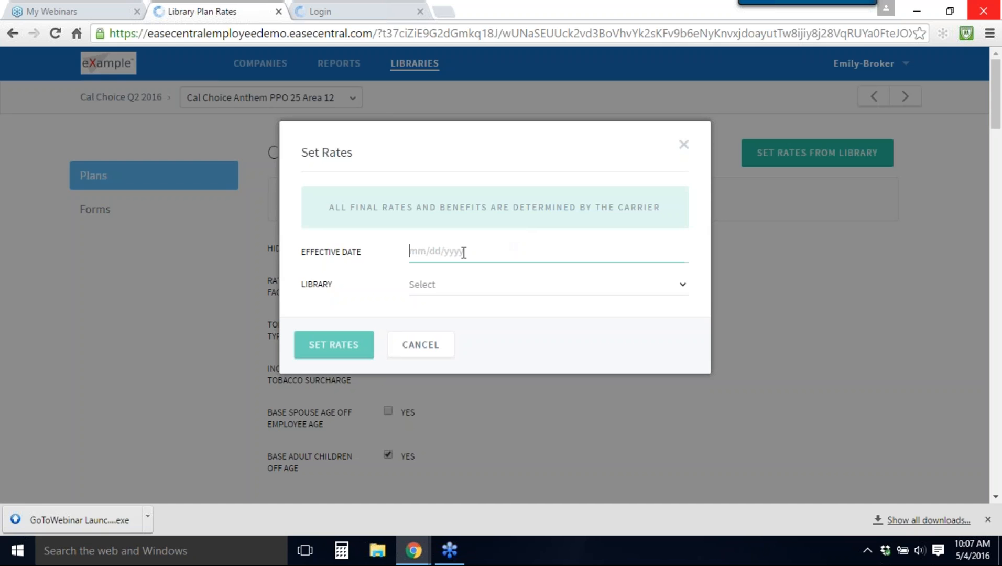
{"action": "type", "text": "5/1/2016"}
{"action": "left_click", "coordinate": [443, 286]}
{"action": "left_click", "coordinate": [443, 314]}
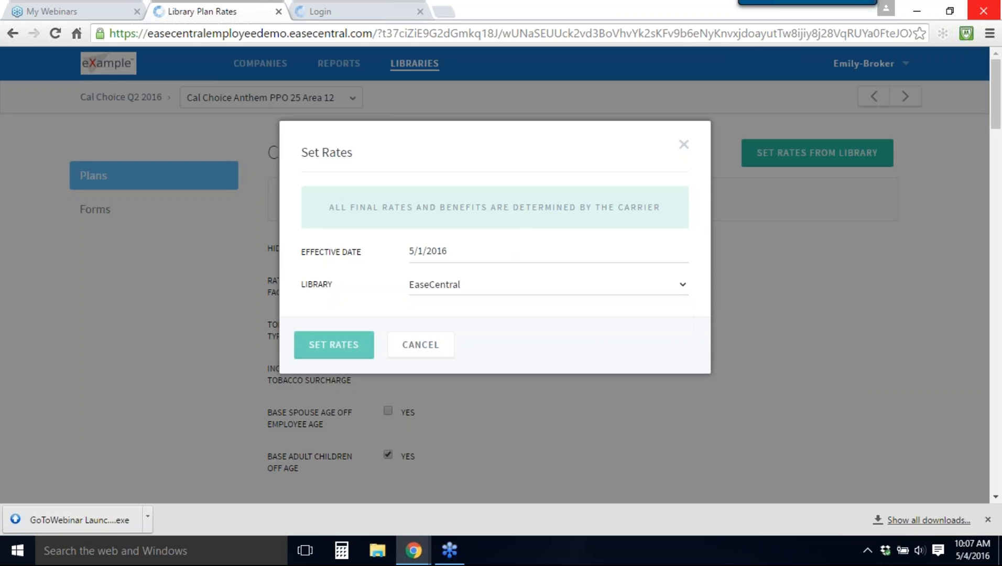
Step: Choose plan type Medical, state California, carrier Cal Choice and rate area 12 for the rates
{"action": "left_click", "coordinate": [434, 318]}
{"action": "left_click", "coordinate": [435, 344]}
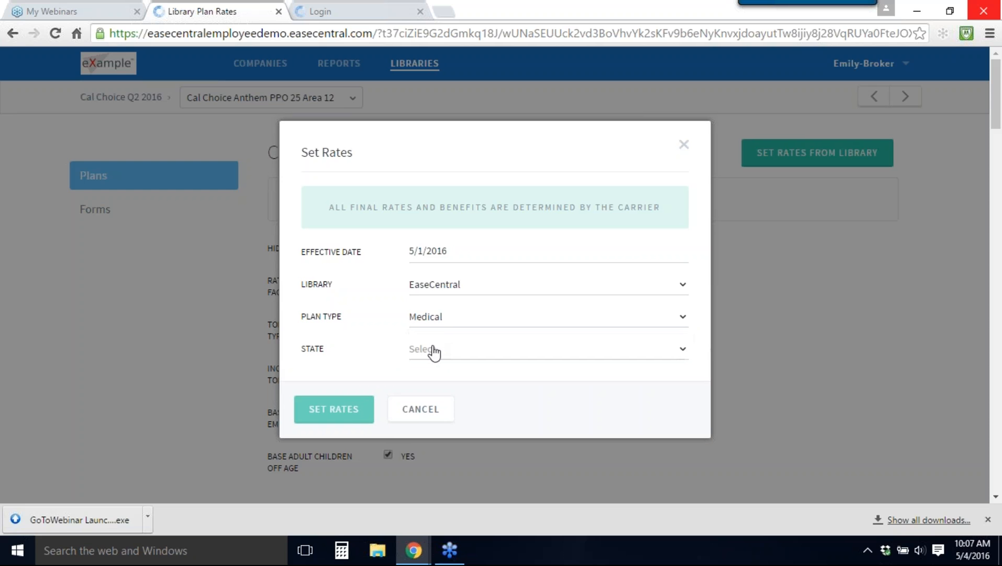
{"action": "left_click", "coordinate": [433, 348]}
{"action": "left_click", "coordinate": [436, 204]}
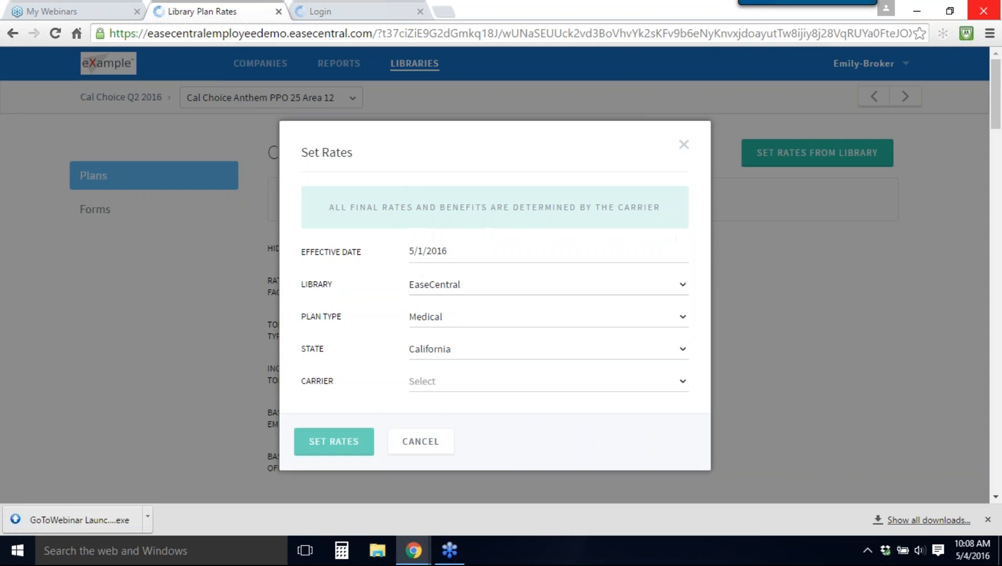
{"action": "scroll", "coordinate": [455, 320], "scroll_direction": "down", "scroll_amount": 2}
{"action": "left_click", "coordinate": [450, 313]}
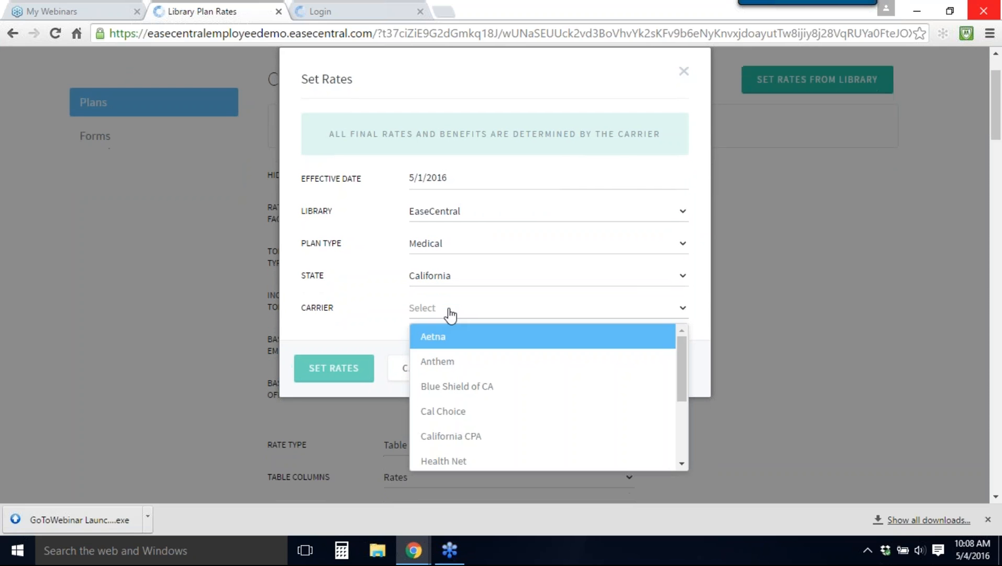
{"action": "left_click", "coordinate": [453, 412]}
{"action": "left_click", "coordinate": [442, 345]}
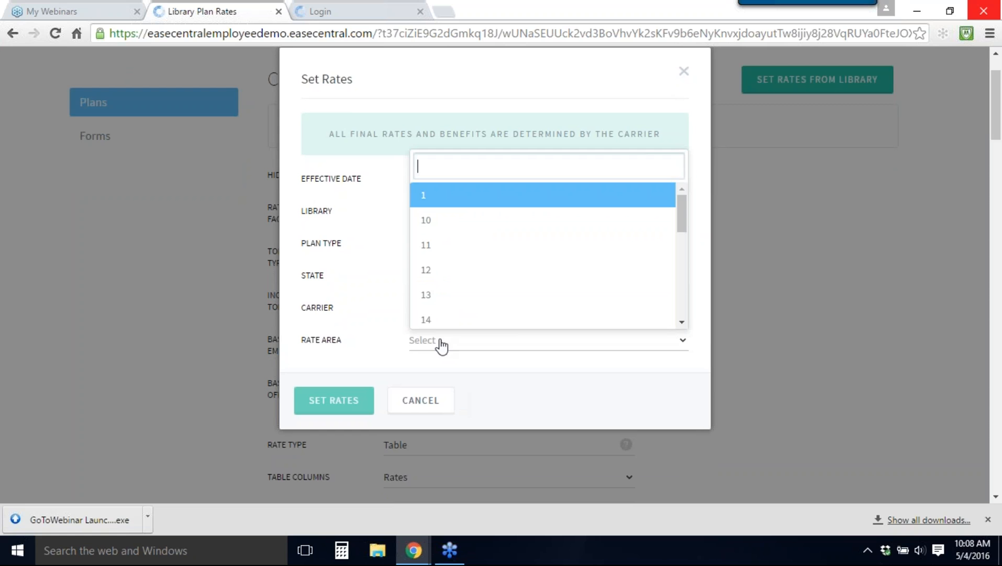
{"action": "left_click", "coordinate": [436, 273]}
Step: Select category Group and plan ABC Brnz PruBuyer EPO B HSA, and apply the rates to the template
{"action": "scroll", "coordinate": [472, 299], "scroll_direction": "down", "scroll_amount": 1}
{"action": "left_click", "coordinate": [469, 296]}
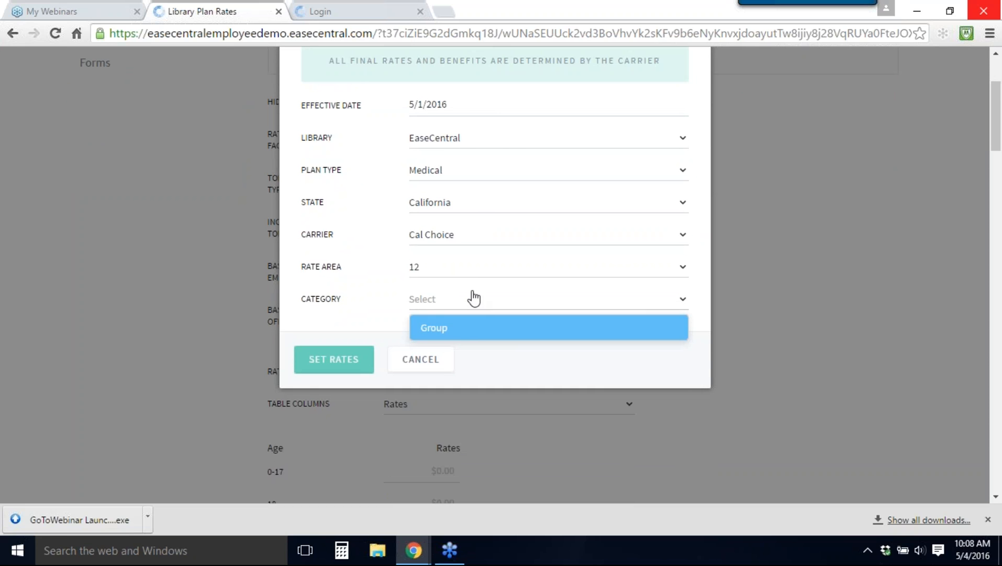
{"action": "left_click", "coordinate": [474, 329]}
{"action": "left_click", "coordinate": [474, 331]}
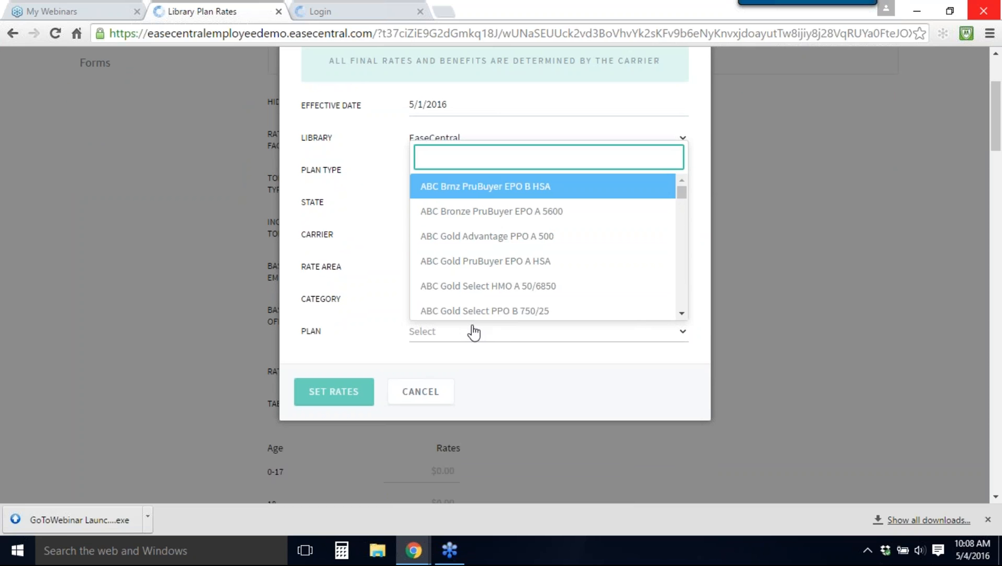
{"action": "left_click", "coordinate": [465, 189]}
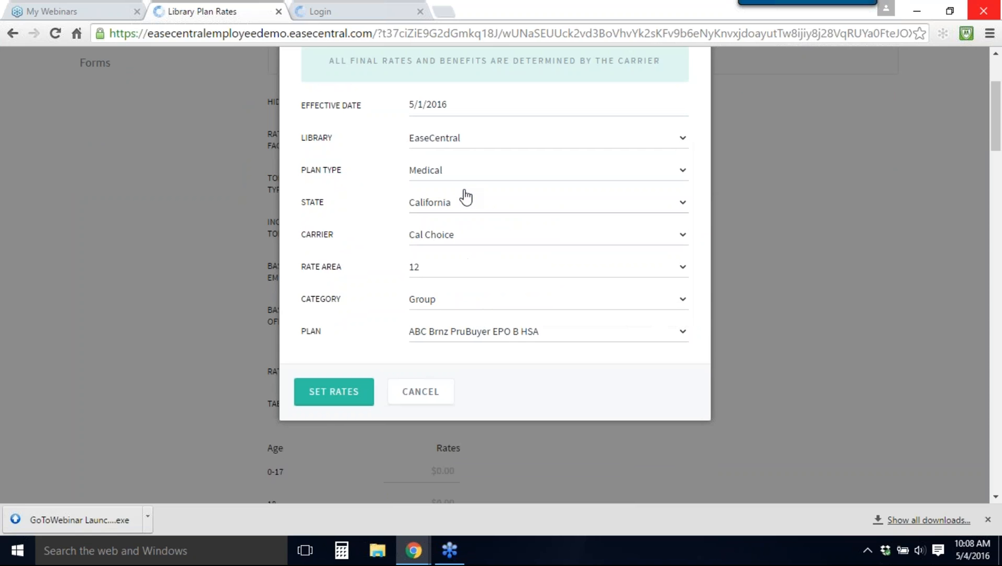
{"action": "left_click", "coordinate": [333, 391]}
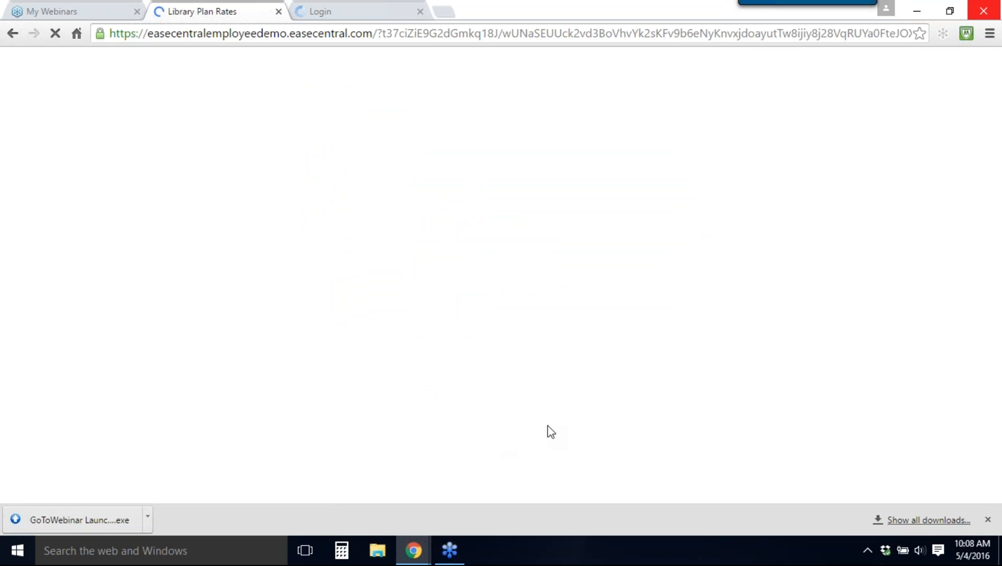
{"action": "scroll", "coordinate": [531, 414], "scroll_direction": "down", "scroll_amount": 1}
{"action": "scroll", "coordinate": [527, 408], "scroll_direction": "down", "scroll_amount": 8}
{"action": "scroll", "coordinate": [492, 369], "scroll_direction": "up", "scroll_amount": 8}
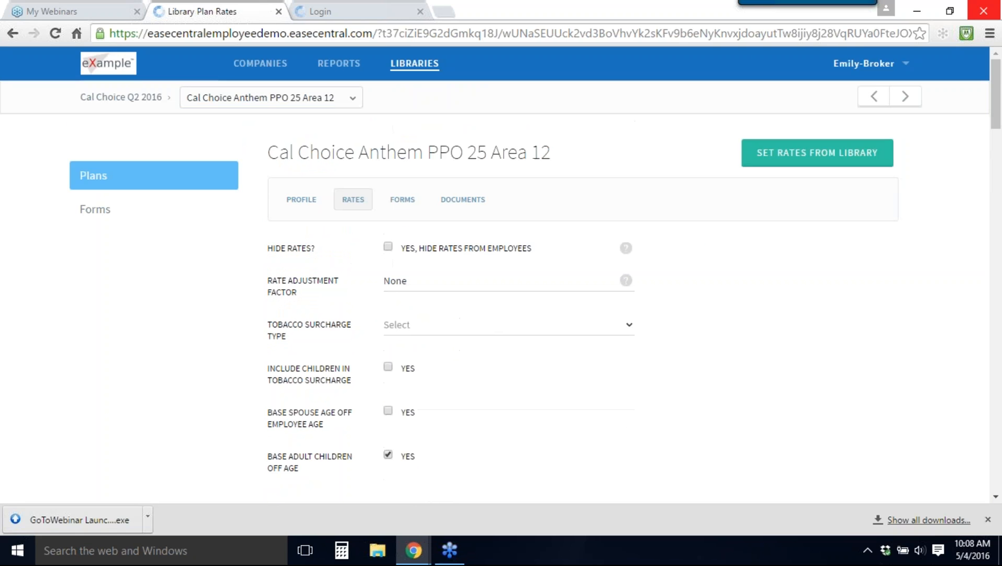
Step: Attach the CaliforniaChoice (2016-04) enrollment form to the plan template
{"action": "left_click", "coordinate": [404, 201]}
{"action": "left_click", "coordinate": [422, 250]}
{"action": "type", "text": "Cal"}
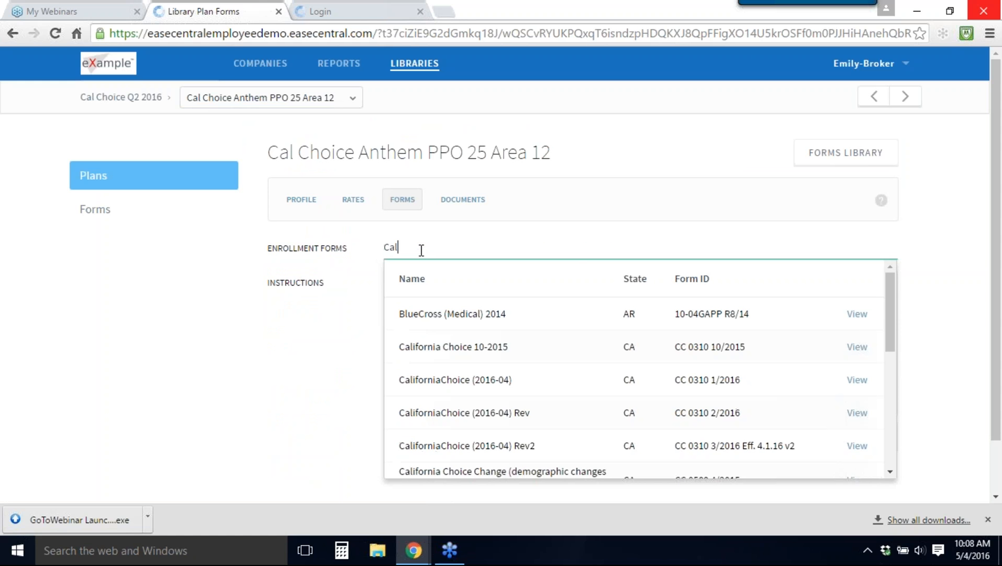
{"action": "scroll", "coordinate": [493, 356], "scroll_direction": "down", "scroll_amount": 1}
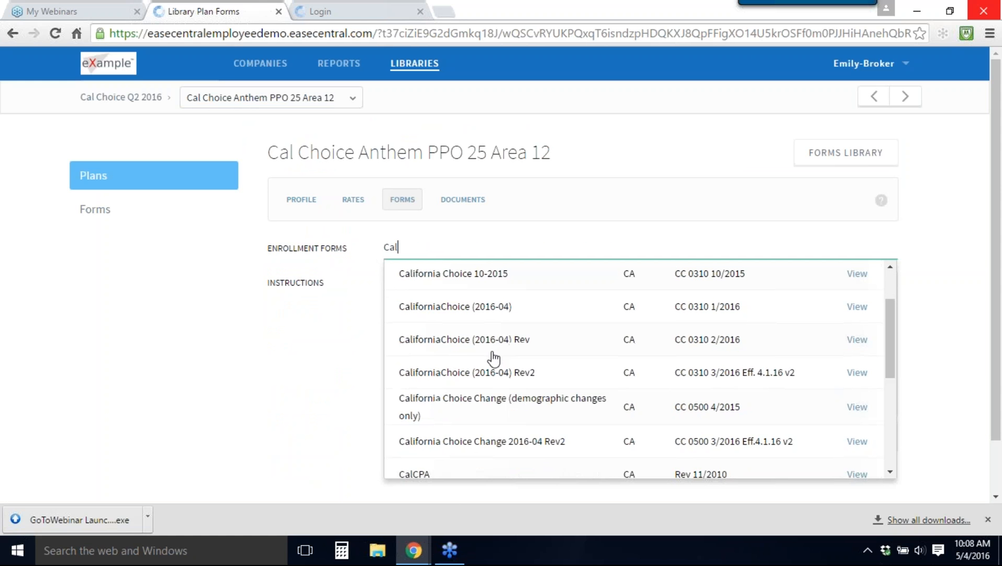
{"action": "left_click", "coordinate": [476, 313]}
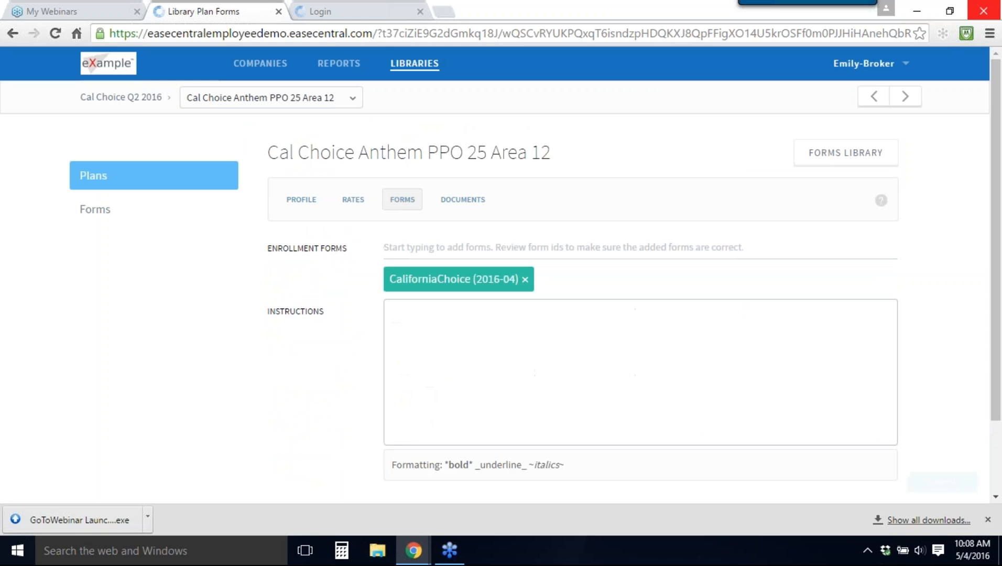
{"action": "left_click", "coordinate": [456, 201]}
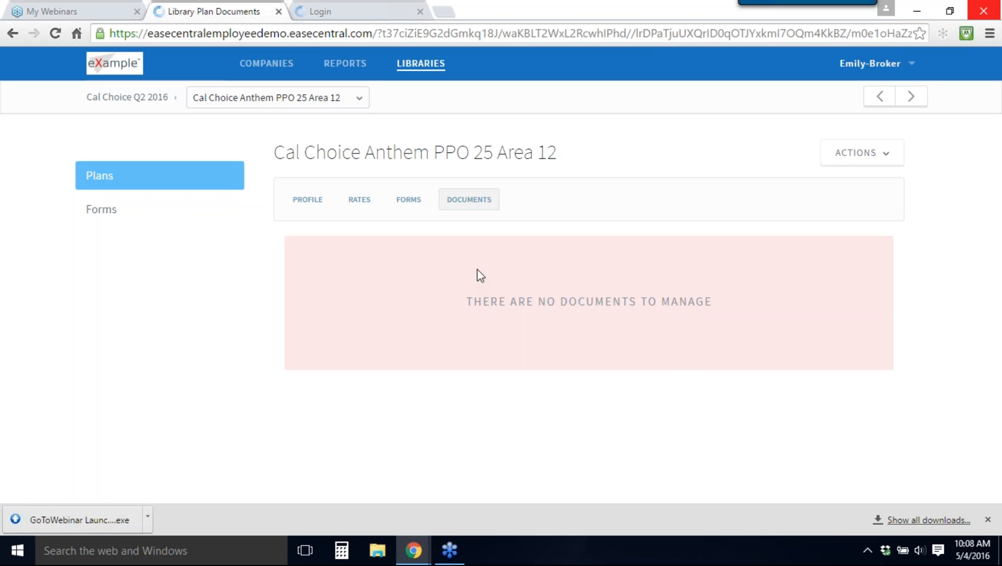
{"action": "left_click", "coordinate": [825, 161]}
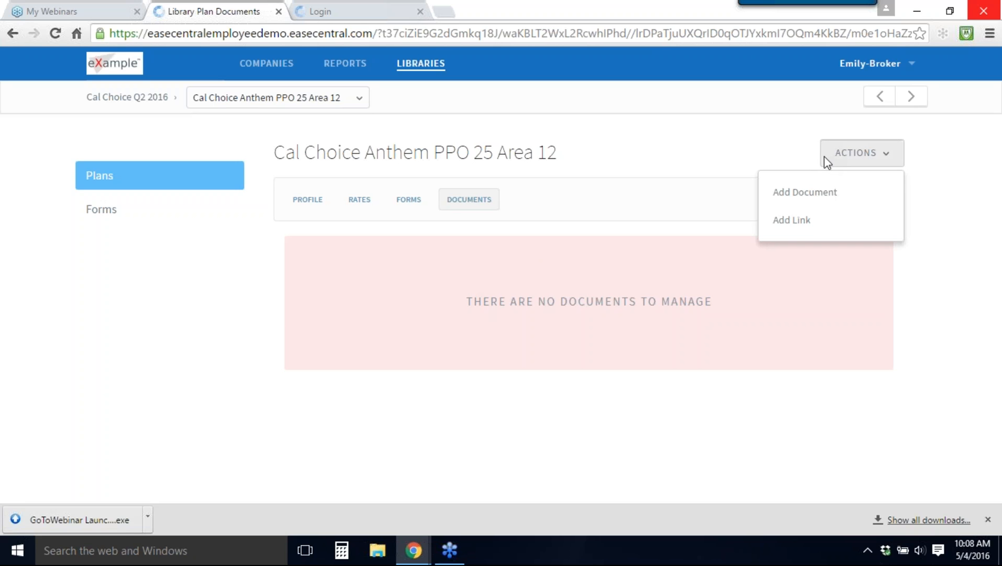
{"action": "left_click", "coordinate": [805, 226]}
{"action": "left_click", "coordinate": [422, 207]}
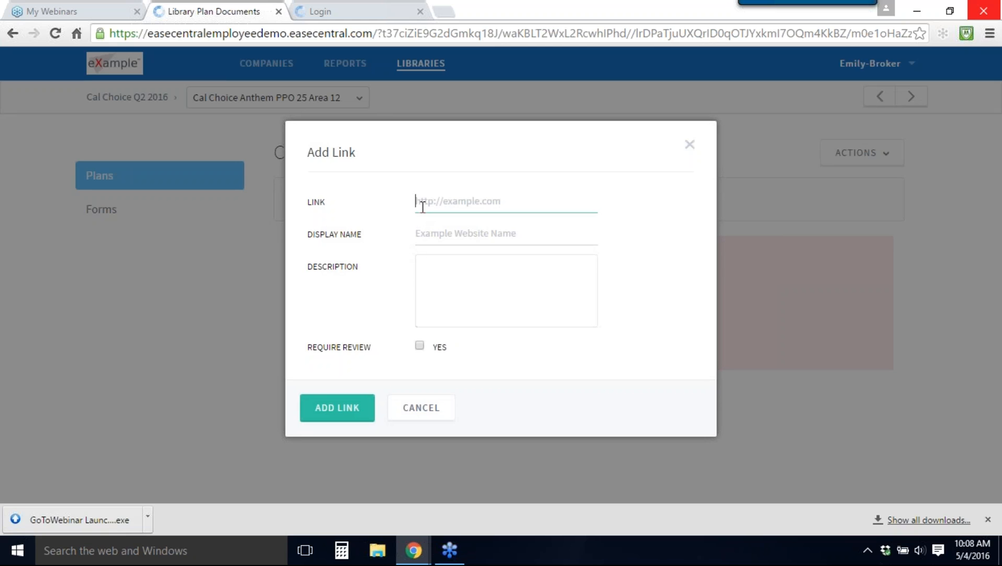
{"action": "type", "text": "www.goo"}
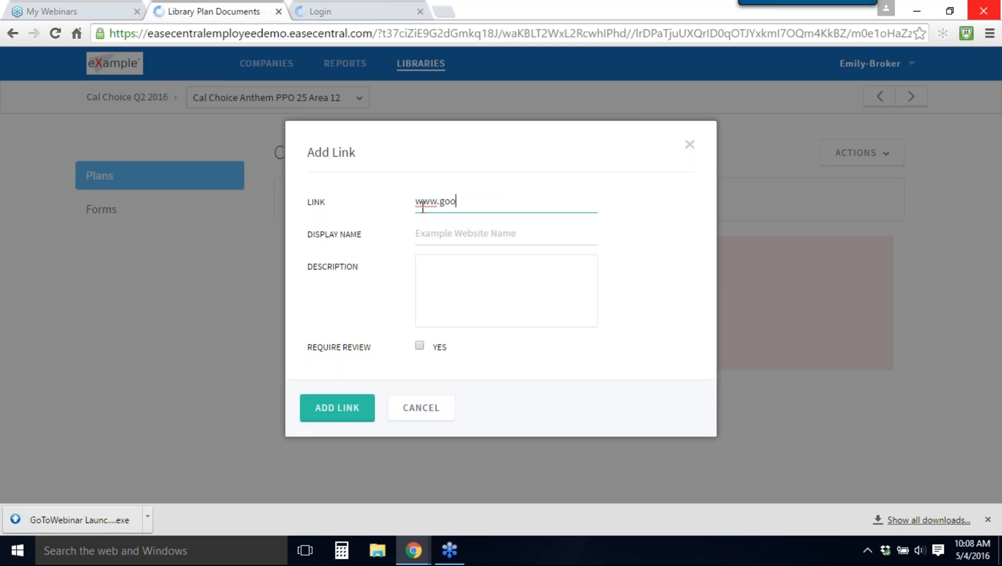
{"action": "type", "text": "gle.com"}
{"action": "left_click", "coordinate": [438, 233]}
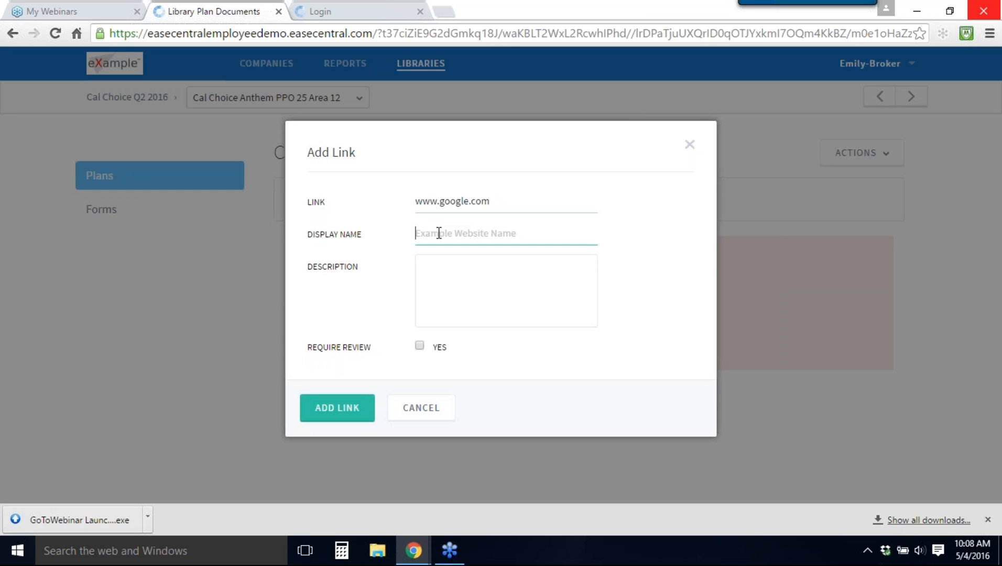
{"action": "type", "text": "Google"}
{"action": "left_click", "coordinate": [321, 409]}
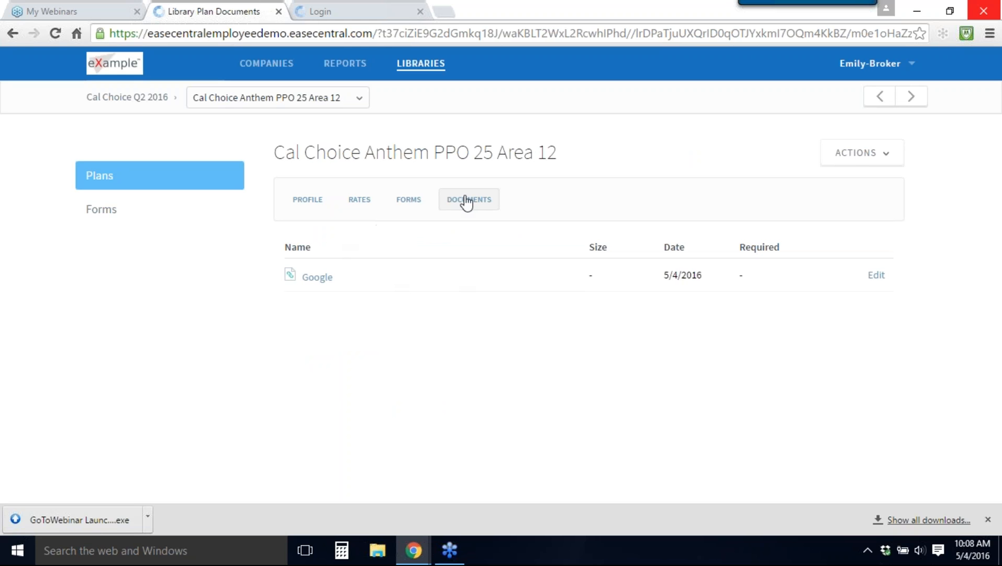
Step: Review the plan template's forms and documents, and return to the Cal Choice Q2 2016 library
{"action": "left_click", "coordinate": [412, 205]}
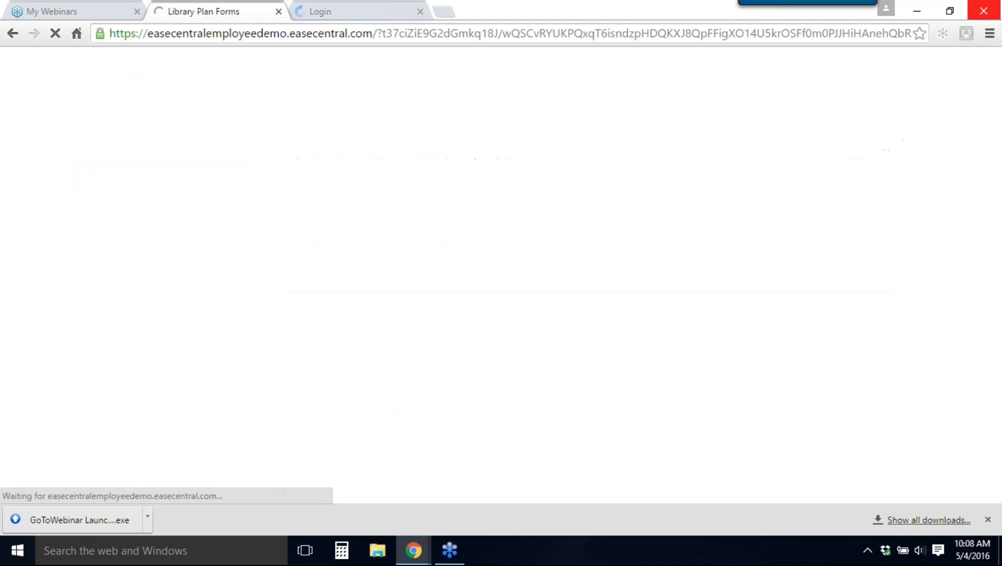
{"action": "left_click", "coordinate": [468, 204]}
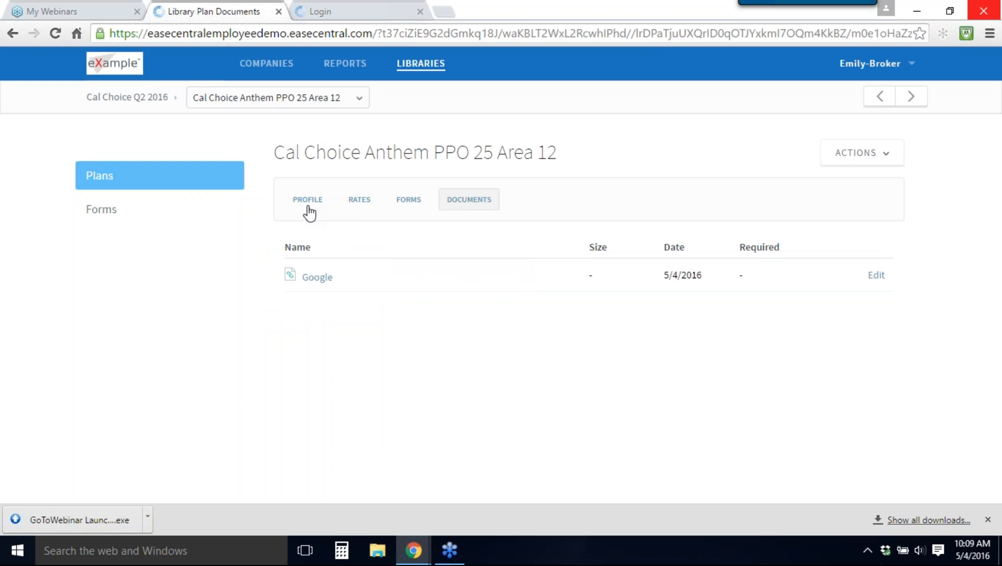
{"action": "left_click", "coordinate": [137, 99]}
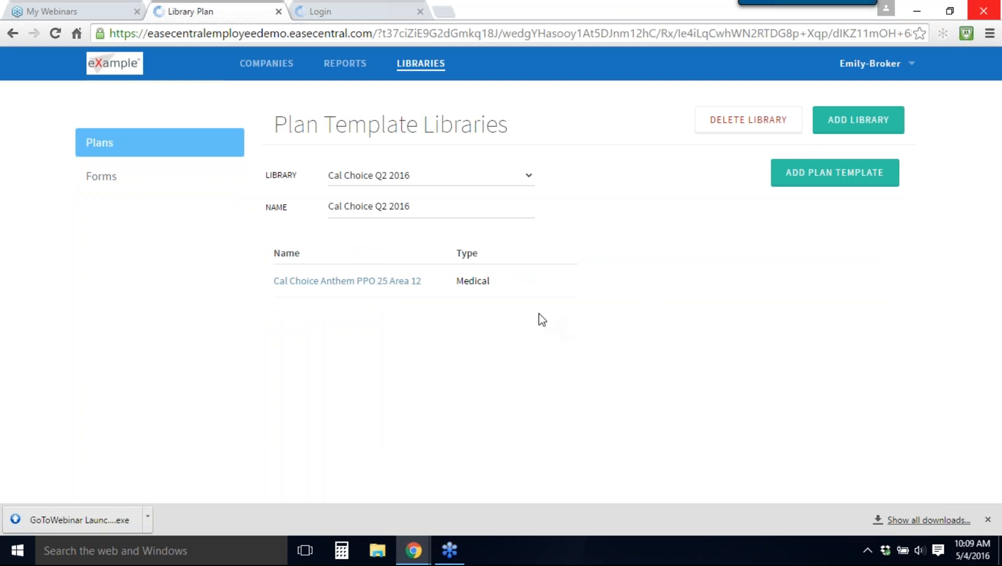
Step: Search the companies for "zac" and open the benefit plans of Zac's Yummy Kitchen
{"action": "left_click", "coordinate": [275, 79]}
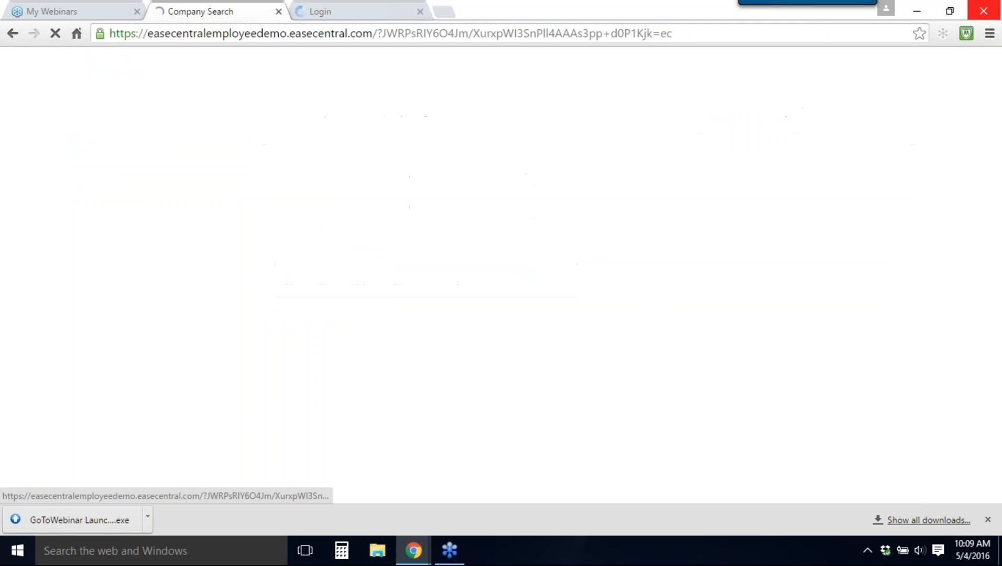
{"action": "type", "text": "zac"}
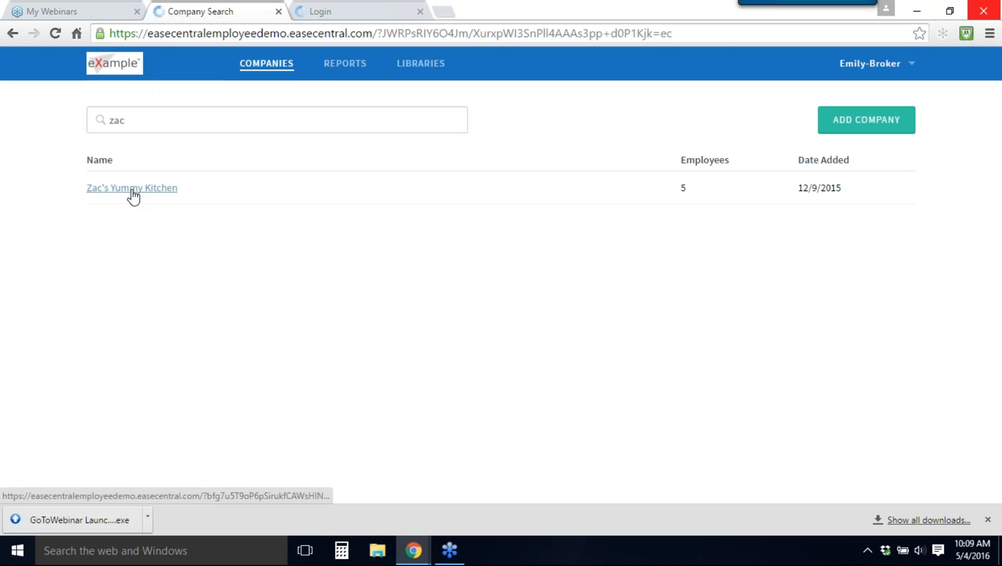
{"action": "left_click", "coordinate": [131, 189]}
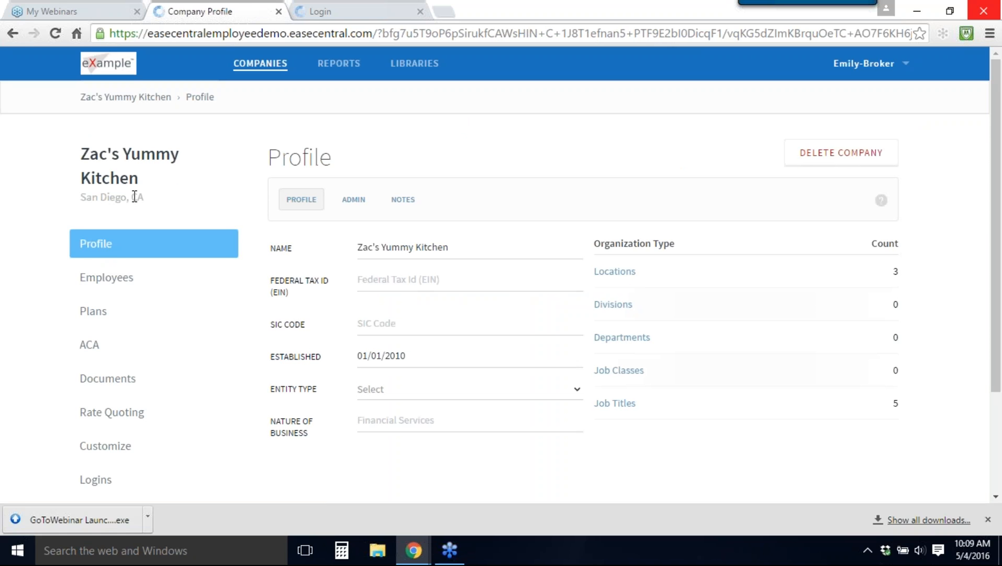
{"action": "left_click", "coordinate": [102, 316]}
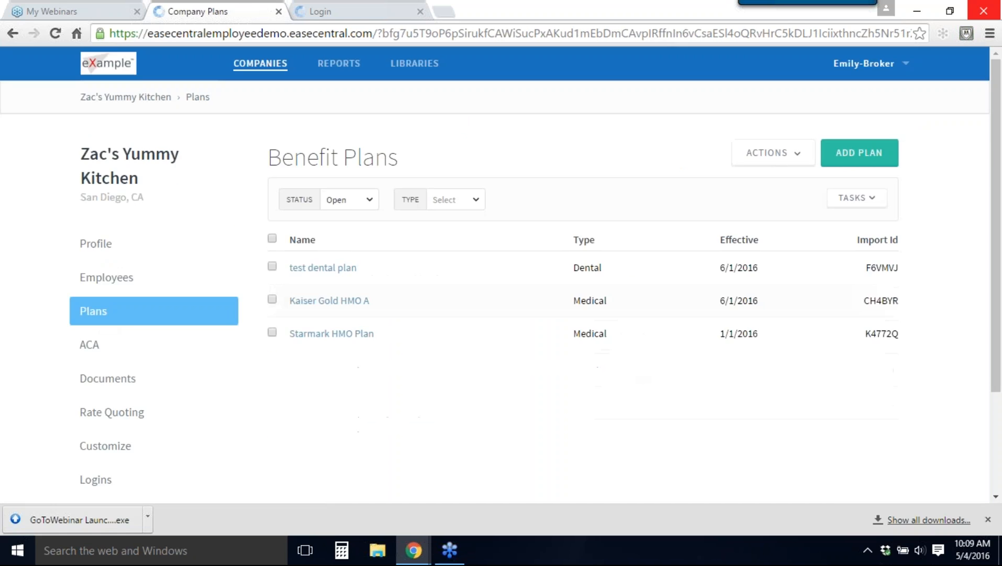
Step: Add the Cal Choice Q2 2016 template library to the company's plans with an effective date of 6/1/2016
{"action": "left_click", "coordinate": [871, 158]}
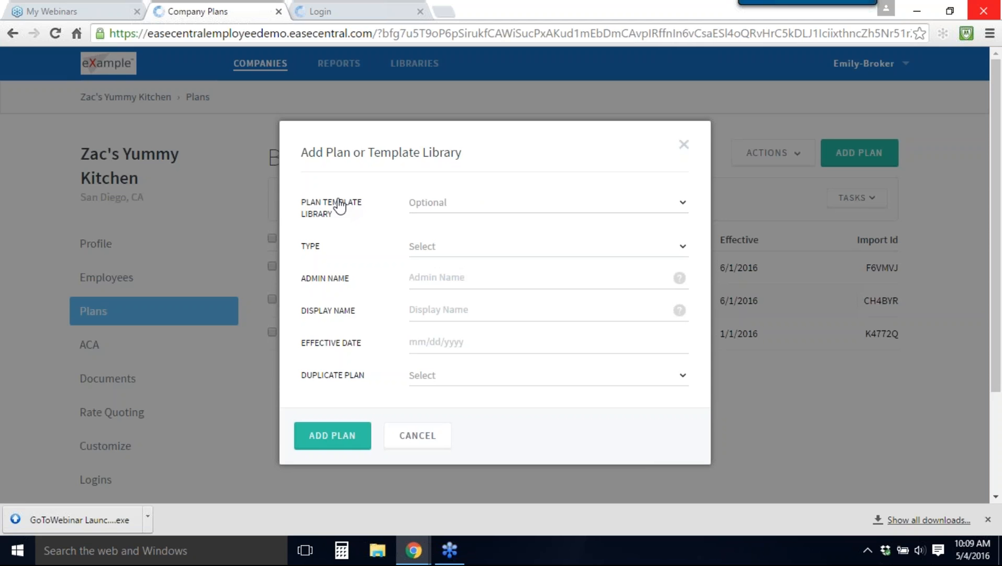
{"action": "left_click", "coordinate": [440, 209]}
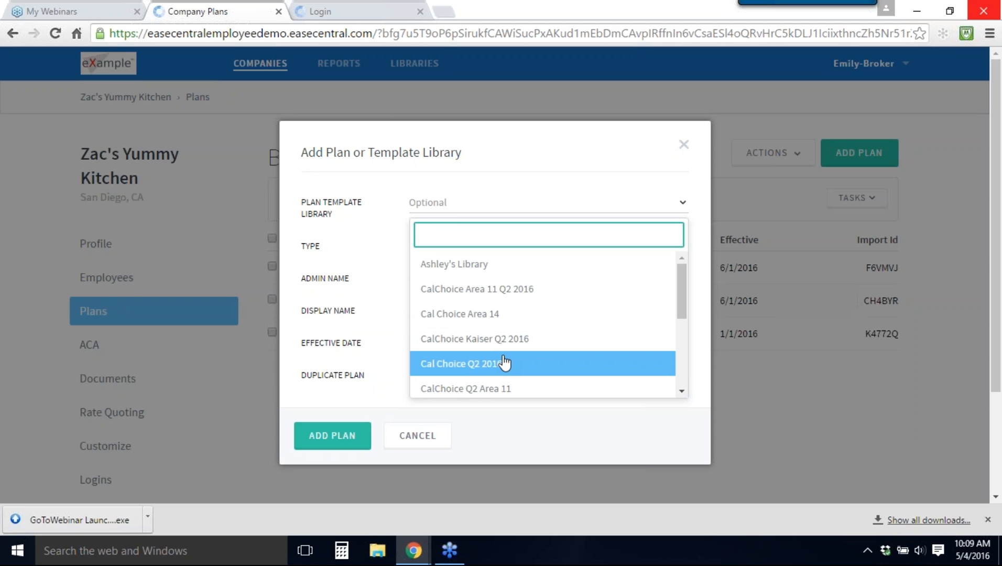
{"action": "scroll", "coordinate": [504, 361], "scroll_direction": "down", "scroll_amount": 2}
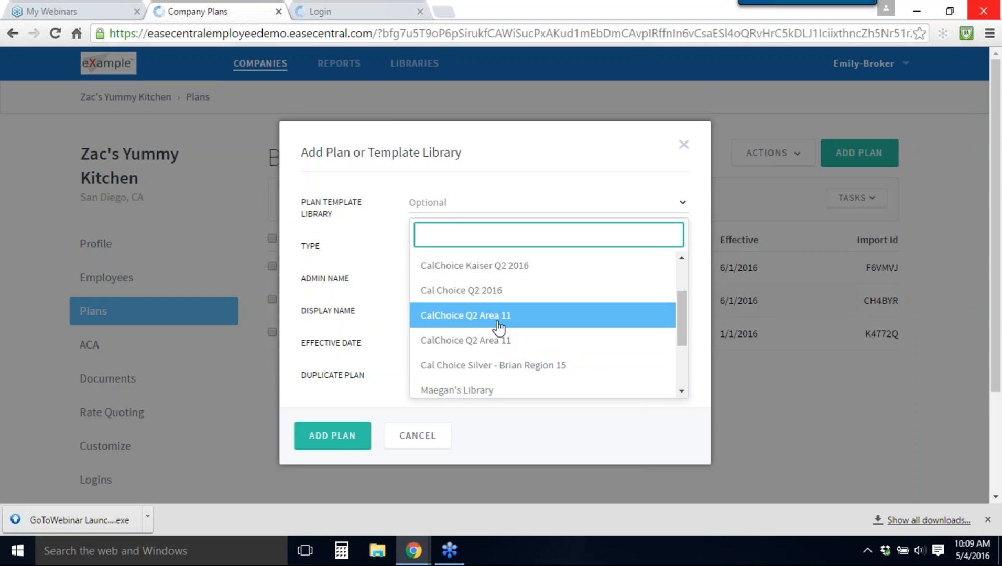
{"action": "left_click", "coordinate": [482, 298]}
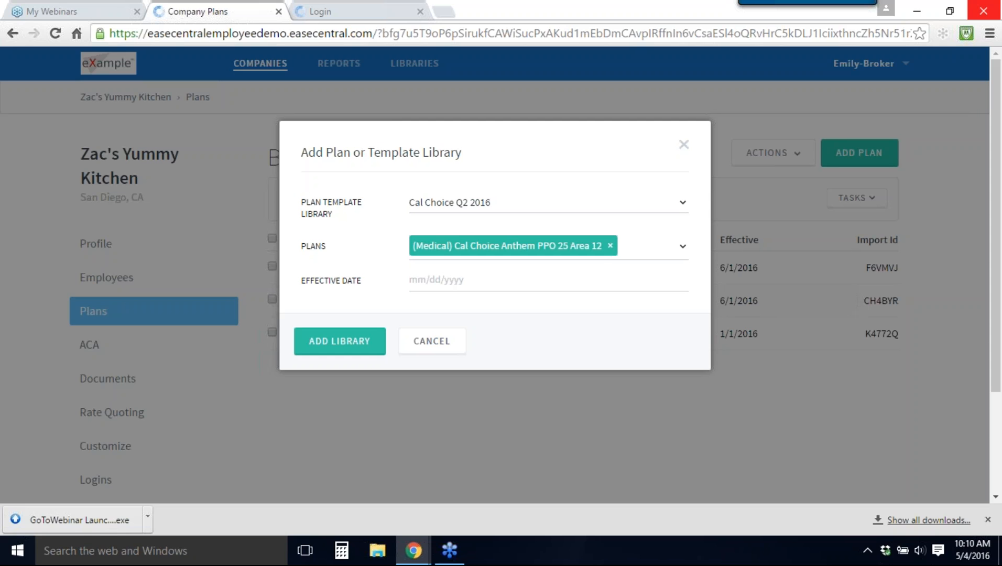
{"action": "left_click", "coordinate": [524, 284]}
{"action": "type", "text": "6/1/201"}
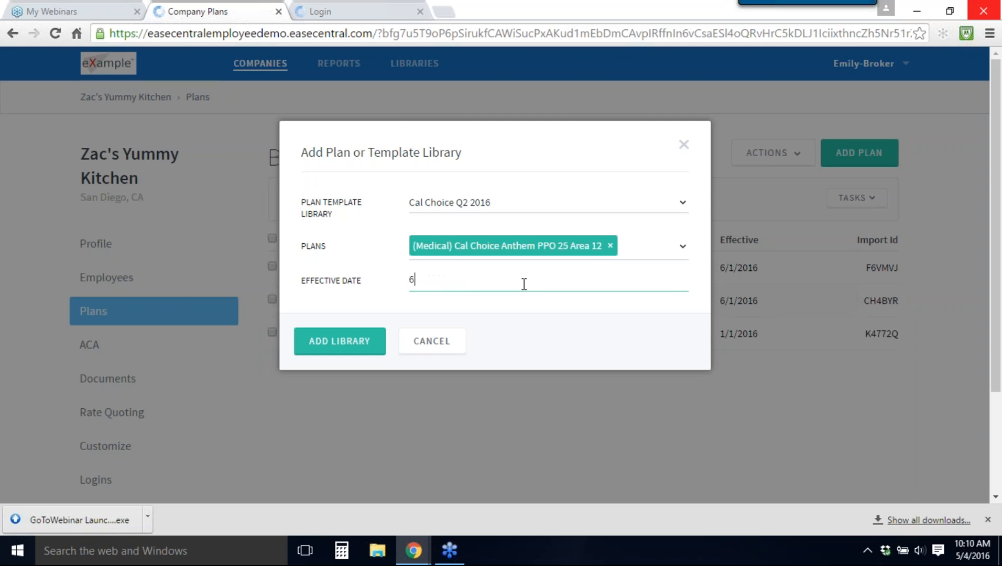
{"action": "type", "text": "6"}
{"action": "left_click", "coordinate": [354, 341]}
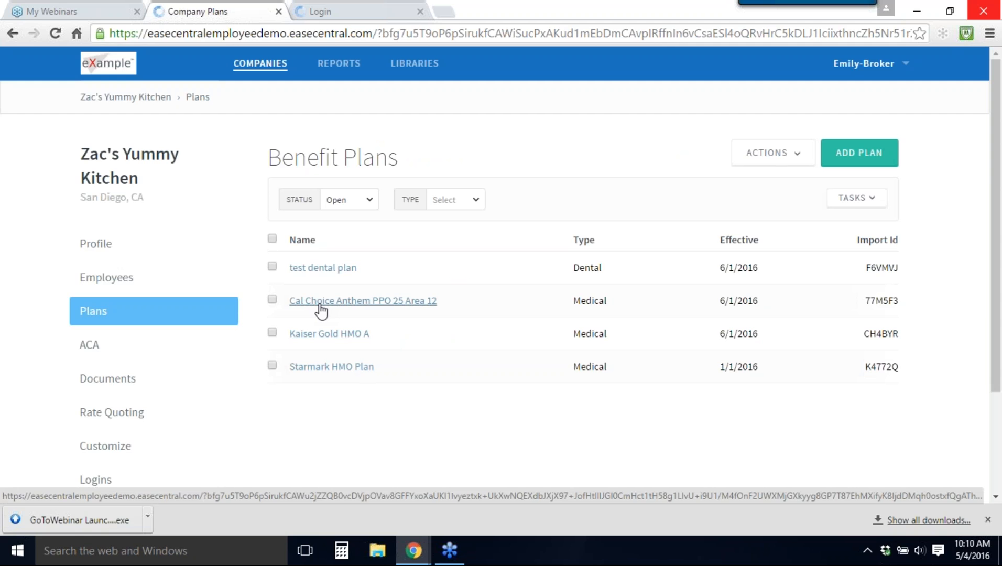
Step: Open the company's Cal Choice Anthem PPO 25 Area 12 plan and examine its eligibility settings, including the location choices
{"action": "left_click", "coordinate": [321, 300]}
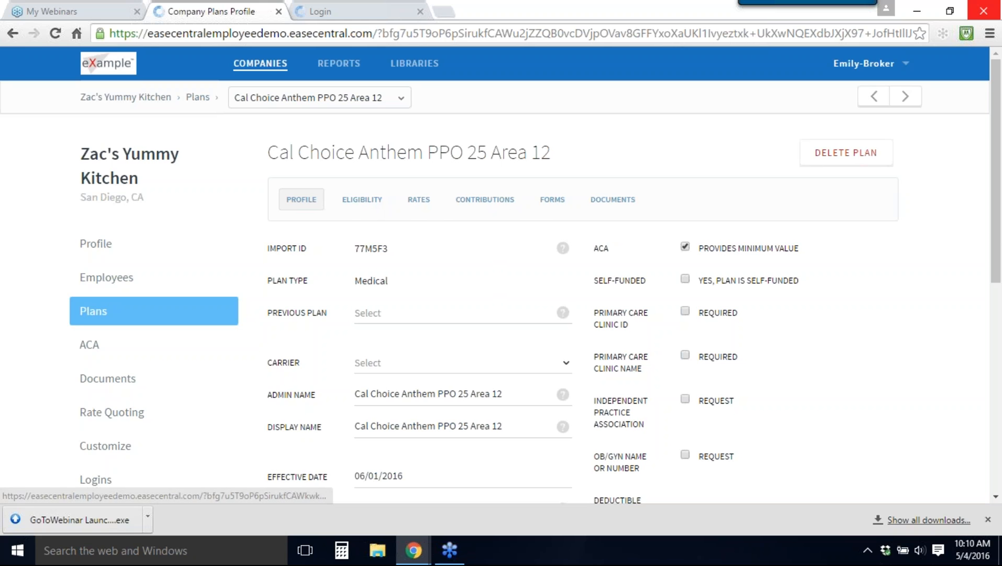
{"action": "left_click", "coordinate": [362, 210]}
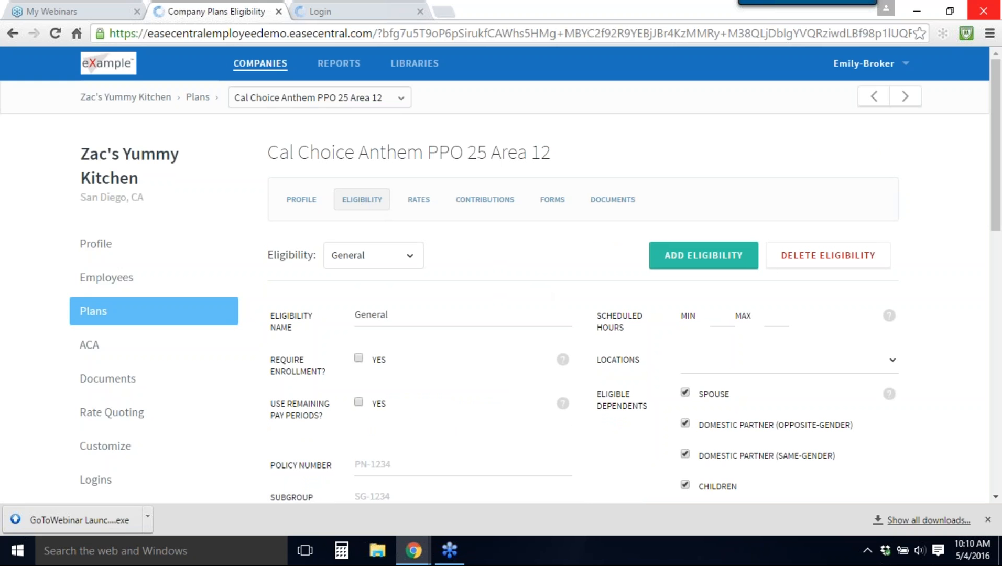
{"action": "left_click", "coordinate": [682, 367]}
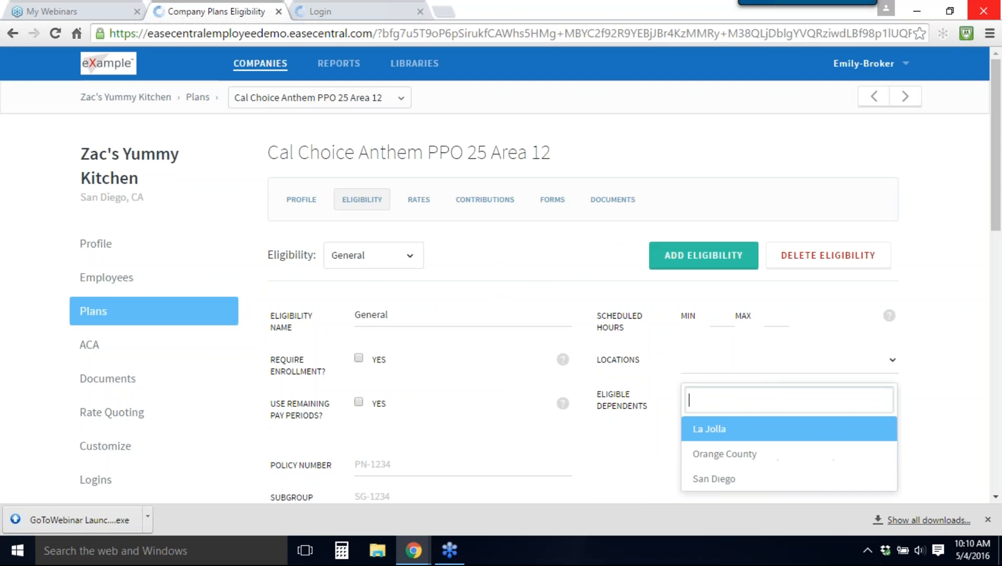
{"action": "left_click", "coordinate": [695, 367]}
{"action": "scroll", "coordinate": [711, 316], "scroll_direction": "down", "scroll_amount": 2}
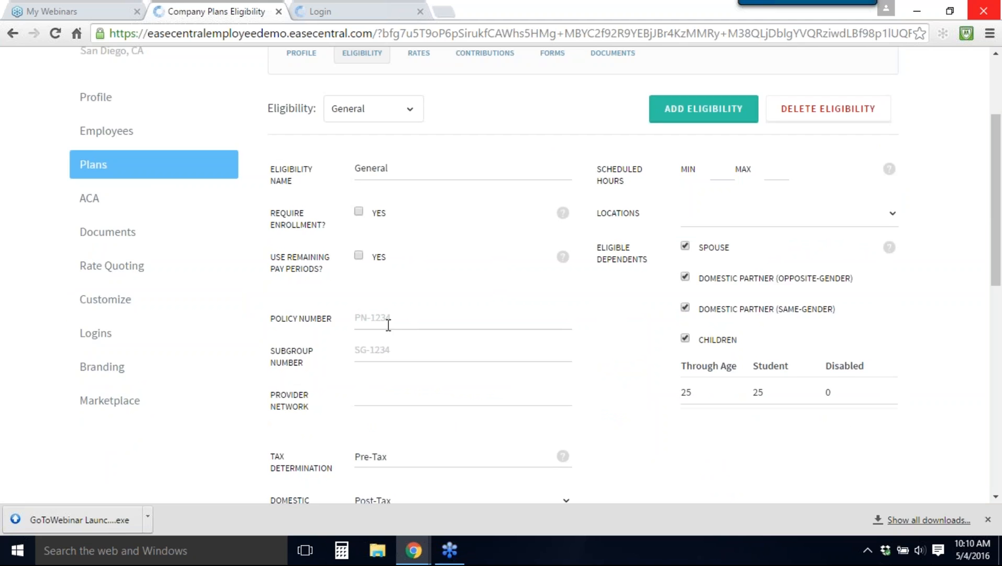
{"action": "scroll", "coordinate": [388, 325], "scroll_direction": "down", "scroll_amount": 5}
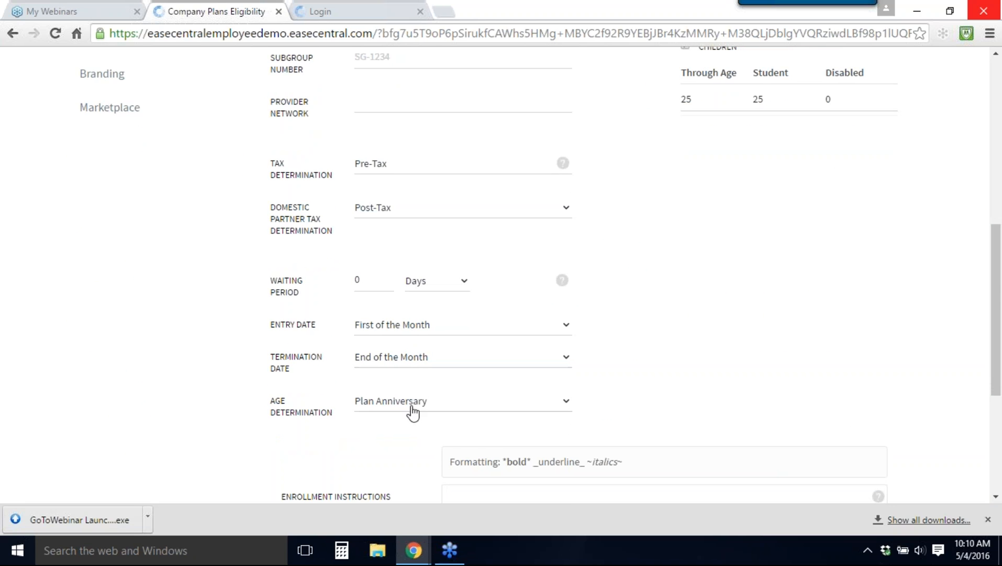
{"action": "scroll", "coordinate": [414, 412], "scroll_direction": "up", "scroll_amount": 7}
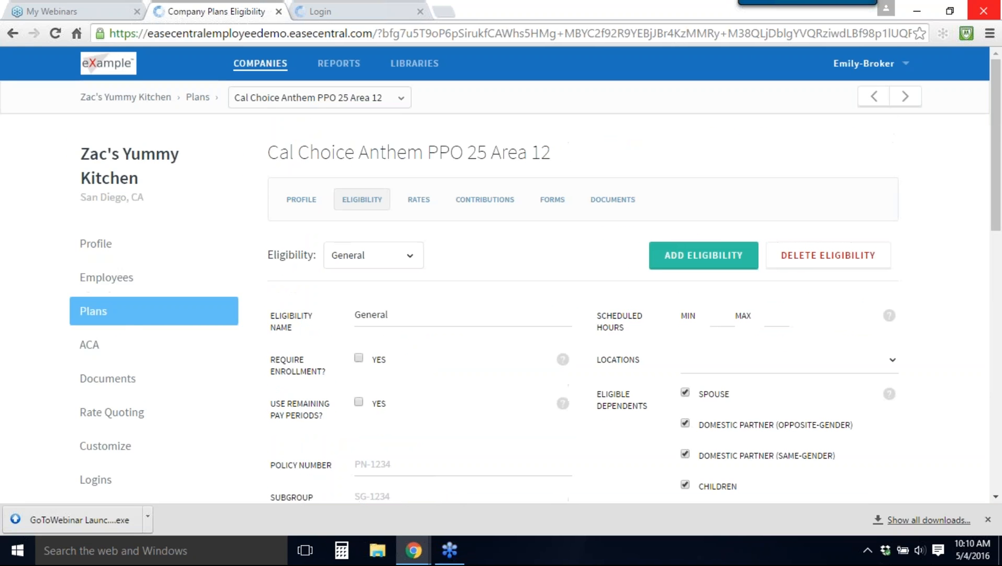
Step: Set the employee contribution of the Cal Choice Anthem PPO 25 Area 12 plan to 100%
{"action": "left_click", "coordinate": [507, 205]}
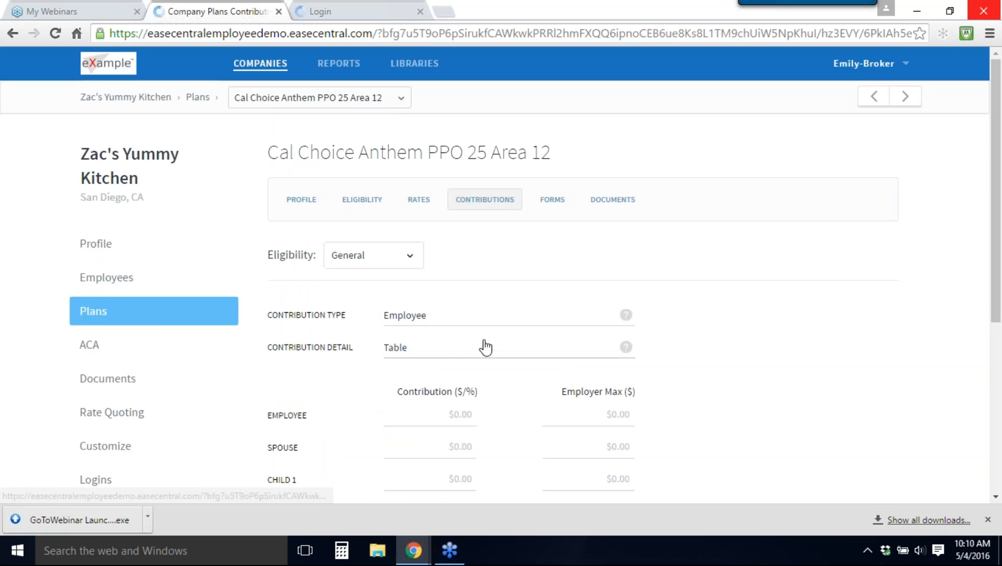
{"action": "scroll", "coordinate": [486, 347], "scroll_direction": "down", "scroll_amount": 3}
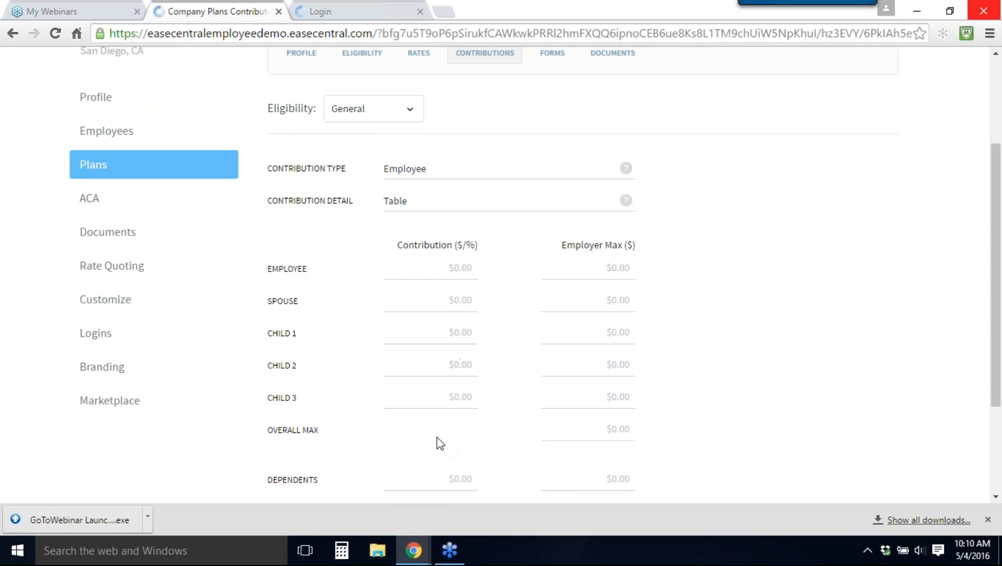
{"action": "left_click", "coordinate": [443, 263]}
{"action": "type", "text": "100%"}
Step: Copy the 100% employee contribution to the spouse, child 1, child 2 and child 3 contributions
{"action": "key", "text": "ctrl+a"}
{"action": "key", "text": "ctrl+c"}
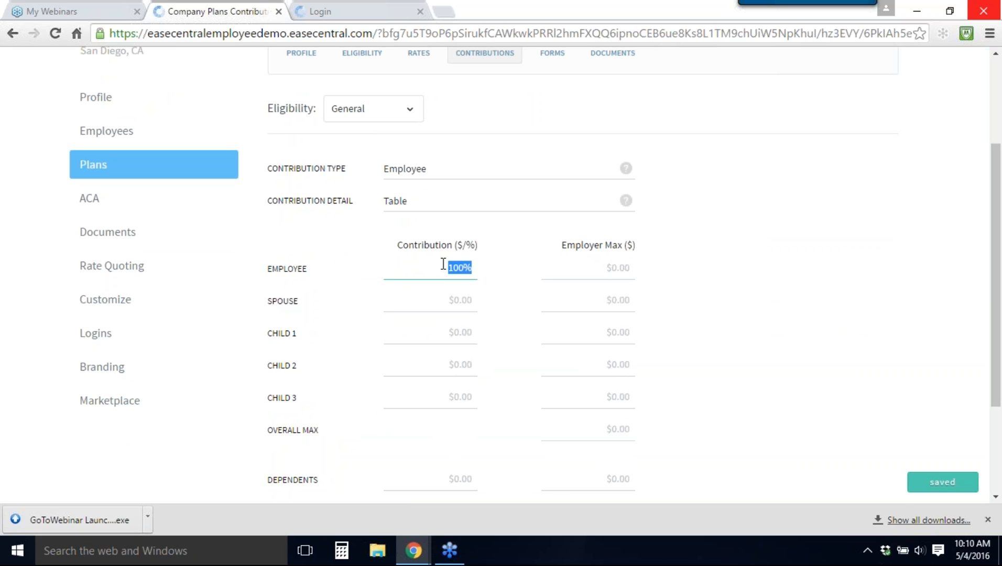
{"action": "key", "text": "Tab"}
{"action": "key", "text": "ctrl+v"}
{"action": "key", "text": "Tab"}
{"action": "key", "text": "Tab"}
{"action": "key", "text": "ctrl+v"}
{"action": "key", "text": "Tab"}
{"action": "key", "text": "Tab"}
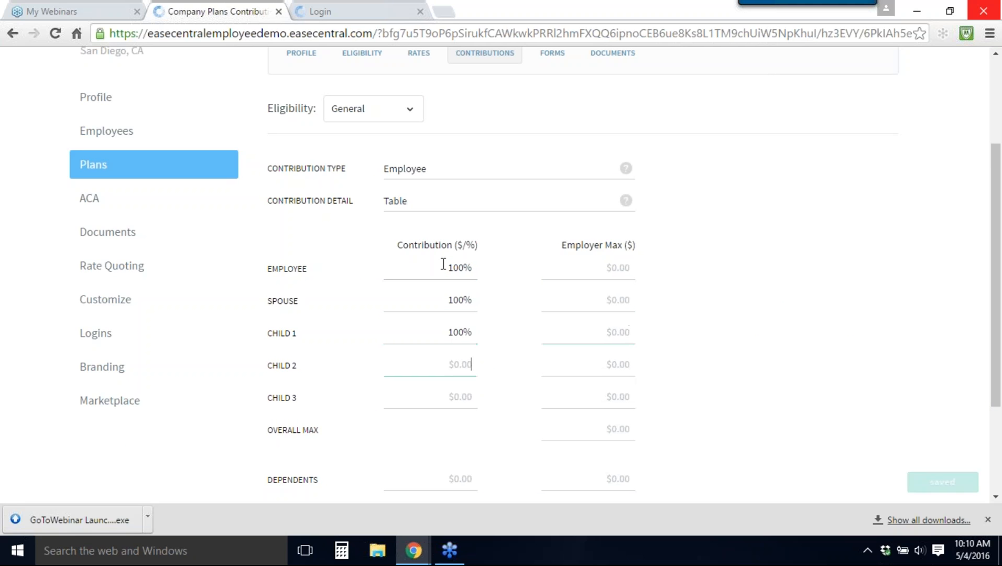
{"action": "key", "text": "ctrl+v"}
{"action": "key", "text": "Tab"}
{"action": "key", "text": "Tab"}
{"action": "key", "text": "ctrl+v"}
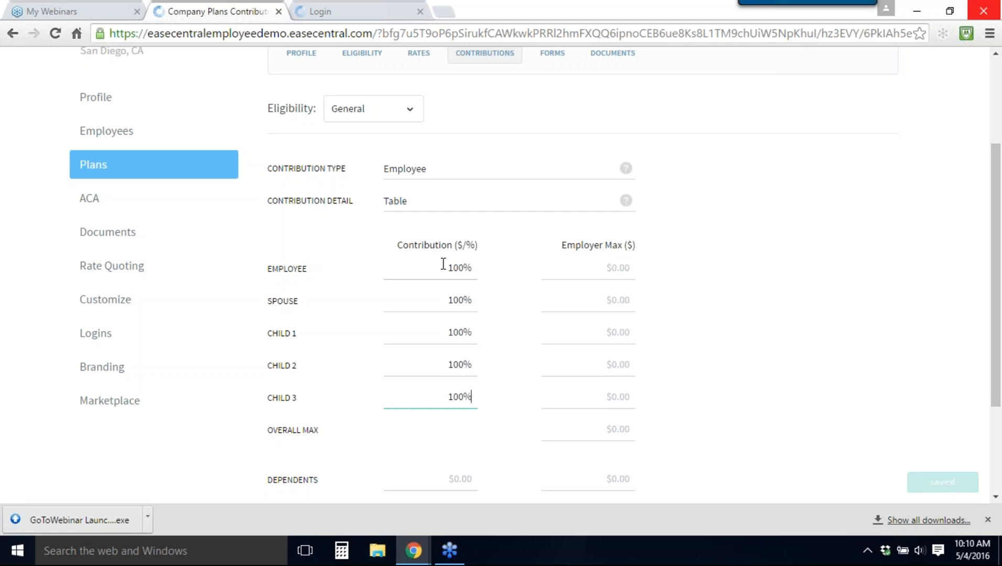
{"action": "left_click", "coordinate": [674, 306]}
{"action": "scroll", "coordinate": [663, 314], "scroll_direction": "up", "scroll_amount": 3}
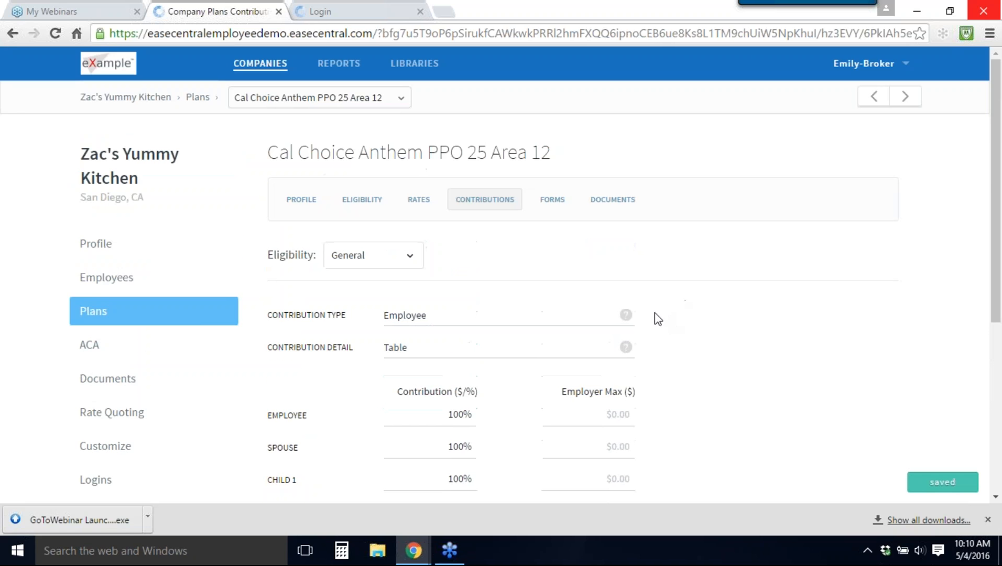
Step: Add the company's Kaiser Gold HMO A and Starmark HMO Plan to the Cal Choice Q2 2016 plan template library
{"action": "left_click", "coordinate": [106, 321]}
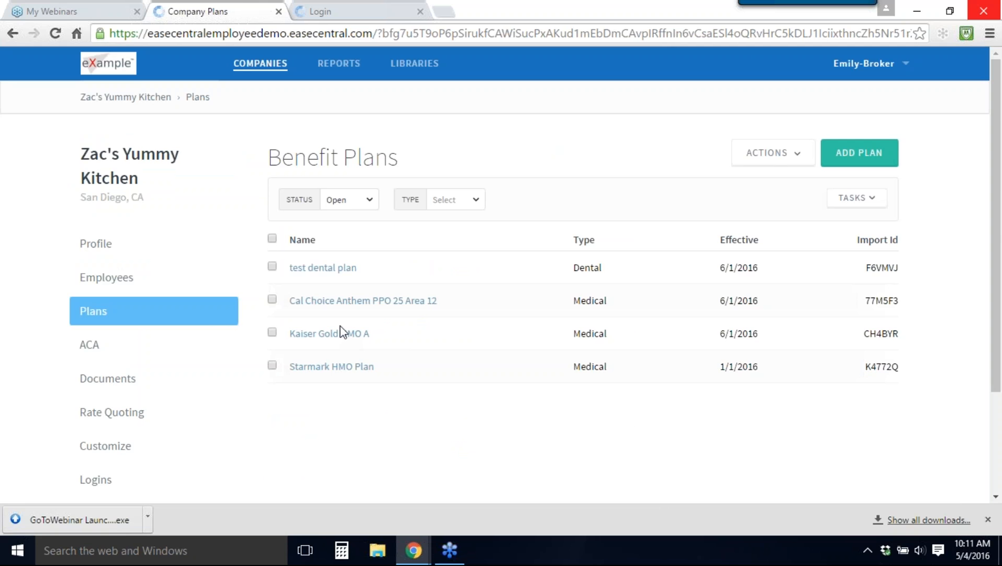
{"action": "left_click", "coordinate": [271, 367]}
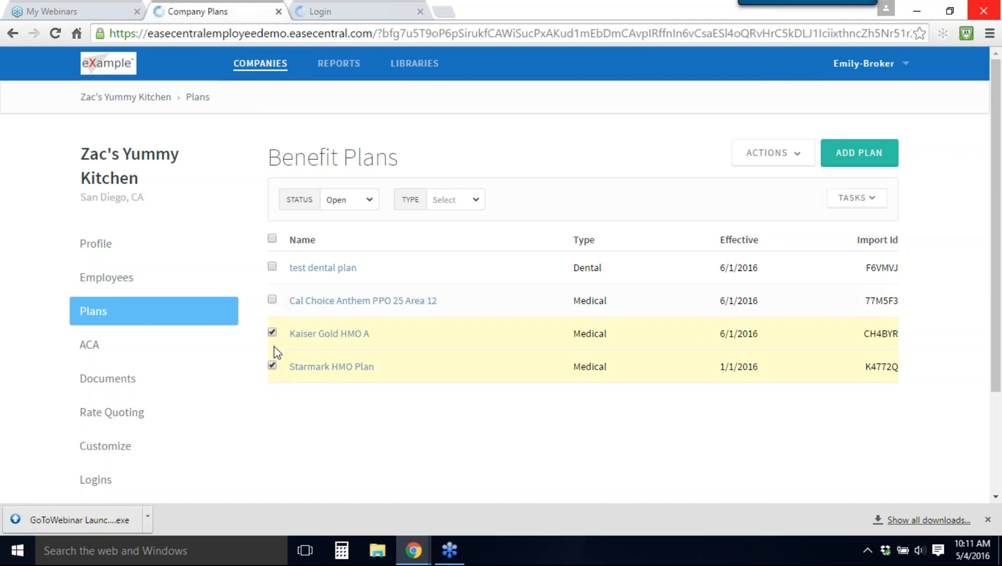
{"action": "left_click", "coordinate": [846, 202]}
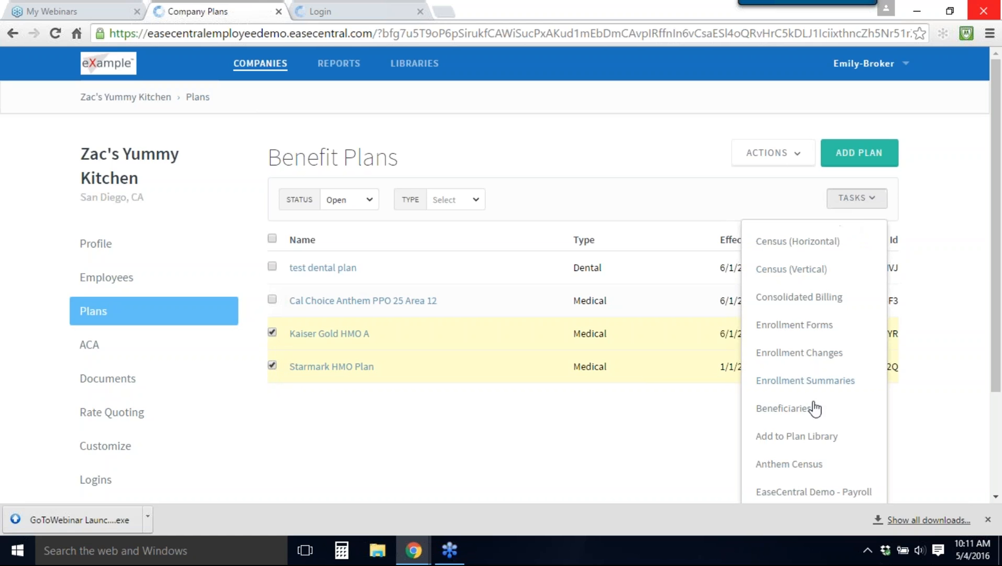
{"action": "left_click", "coordinate": [802, 438]}
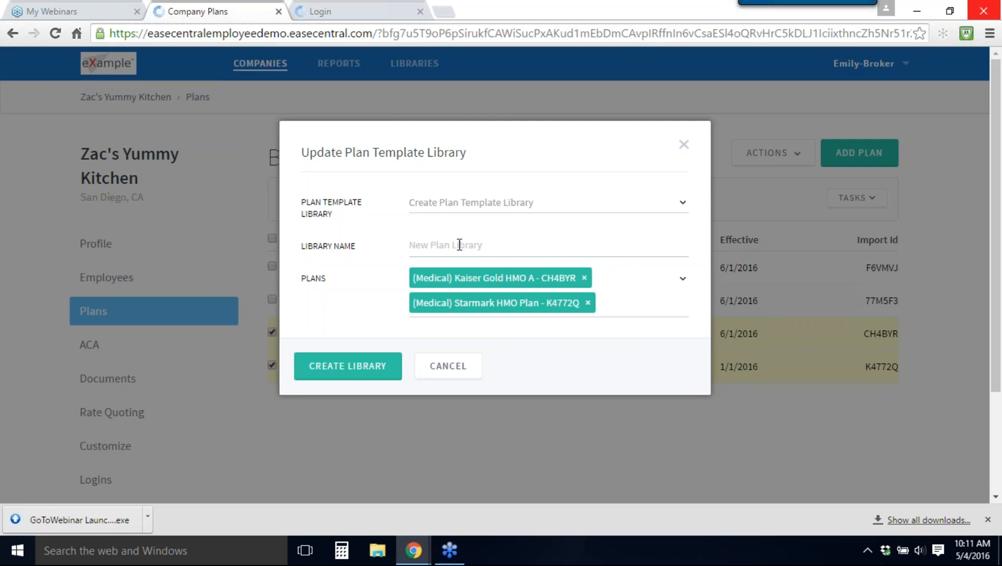
{"action": "left_click", "coordinate": [461, 206]}
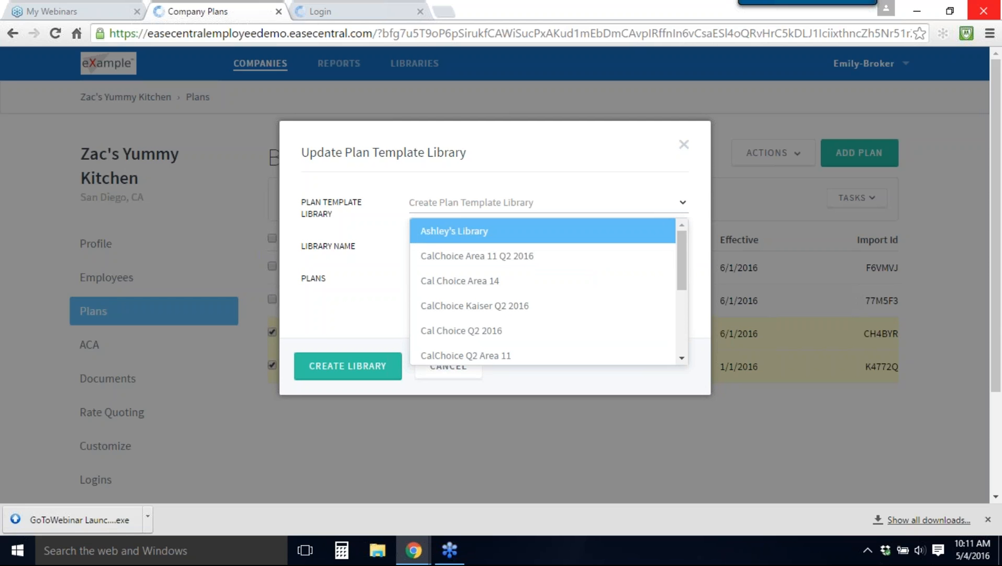
{"action": "left_click", "coordinate": [458, 332]}
{"action": "left_click", "coordinate": [355, 340]}
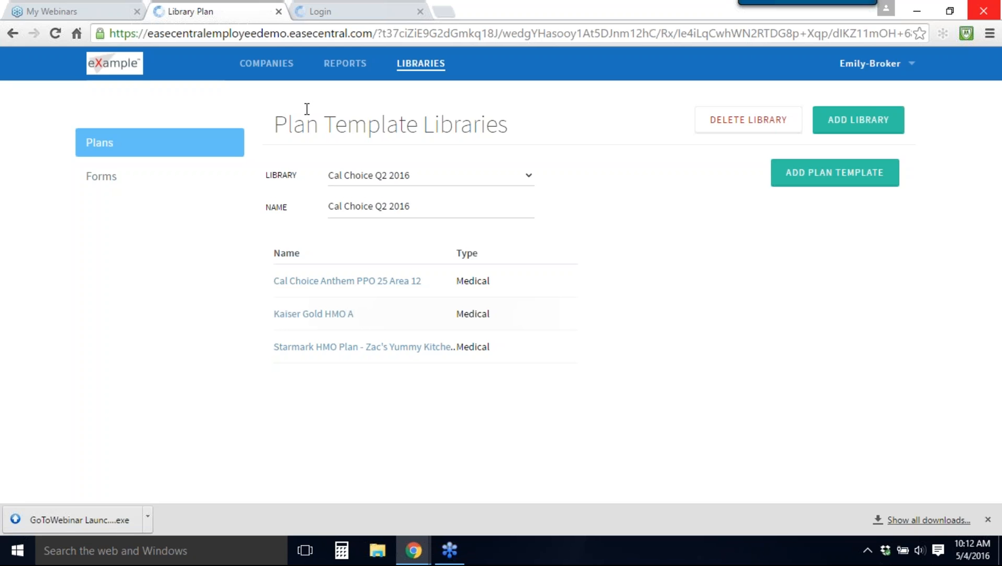
Step: Search the companies for "zac" and open the benefits of the Zac's Yummy Kitchen employee hired on 5/2/2016
{"action": "left_click", "coordinate": [267, 64]}
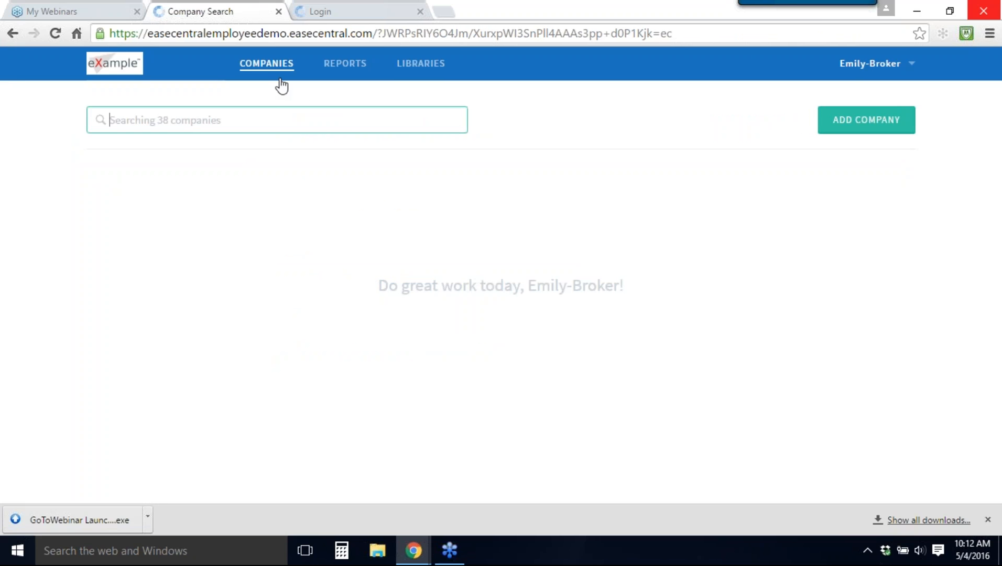
{"action": "type", "text": "zac"}
{"action": "key", "text": "Return"}
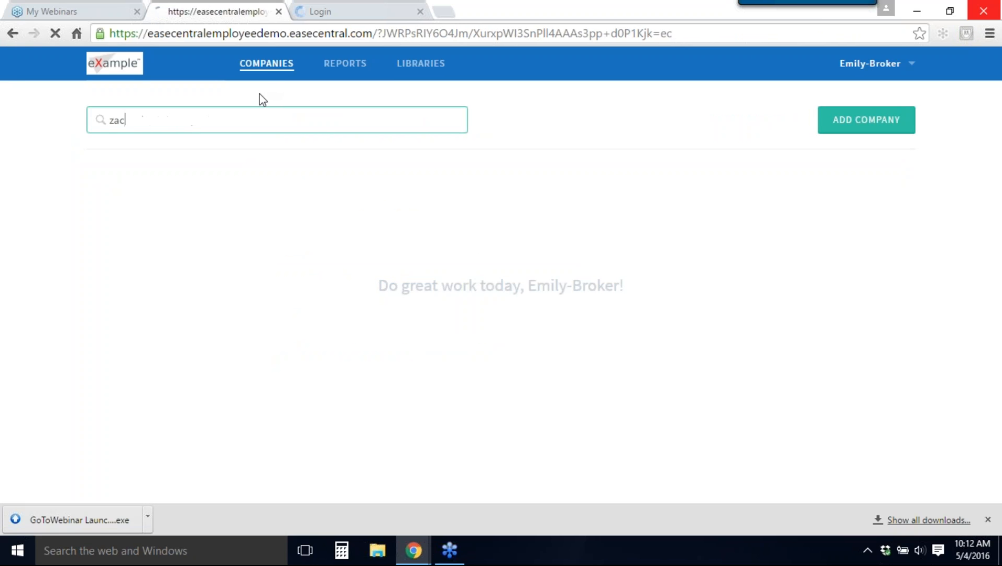
{"action": "left_click", "coordinate": [114, 189]}
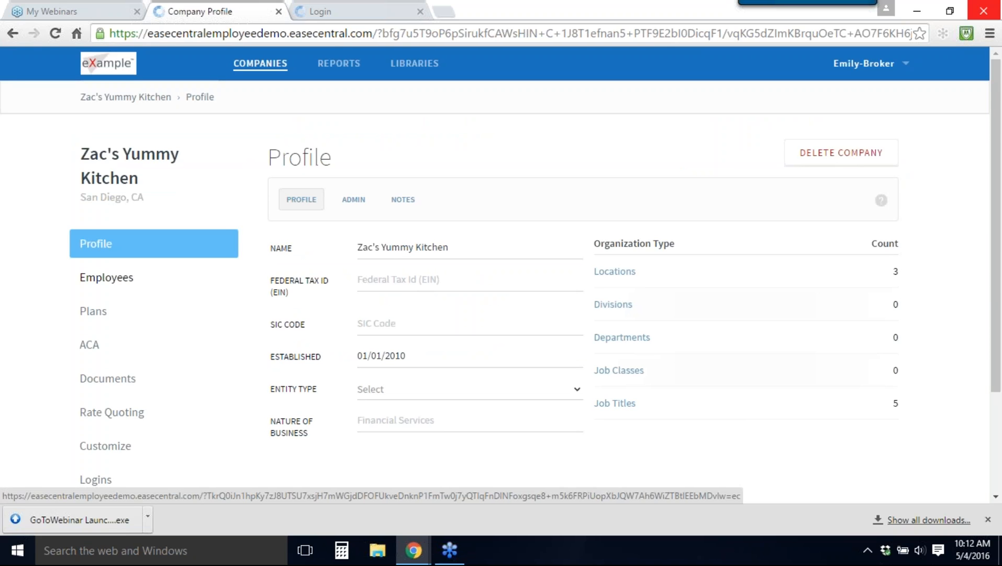
{"action": "left_click", "coordinate": [102, 281]}
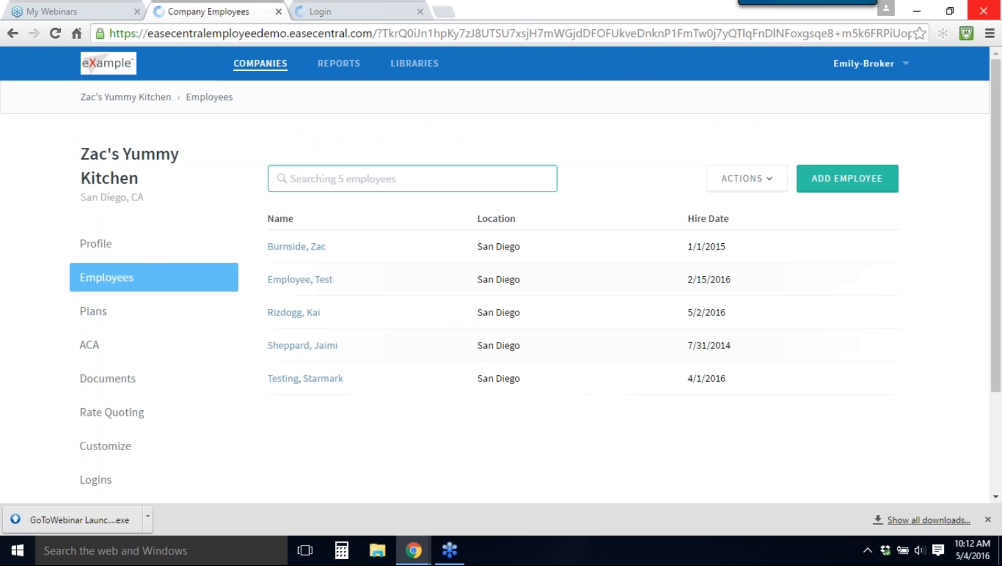
{"action": "left_click", "coordinate": [293, 312]}
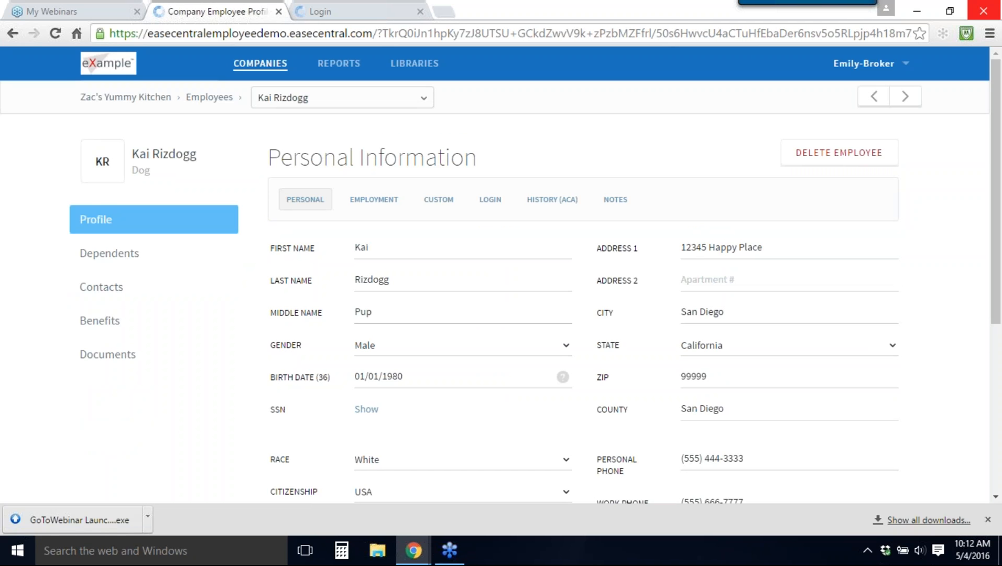
{"action": "left_click", "coordinate": [120, 322]}
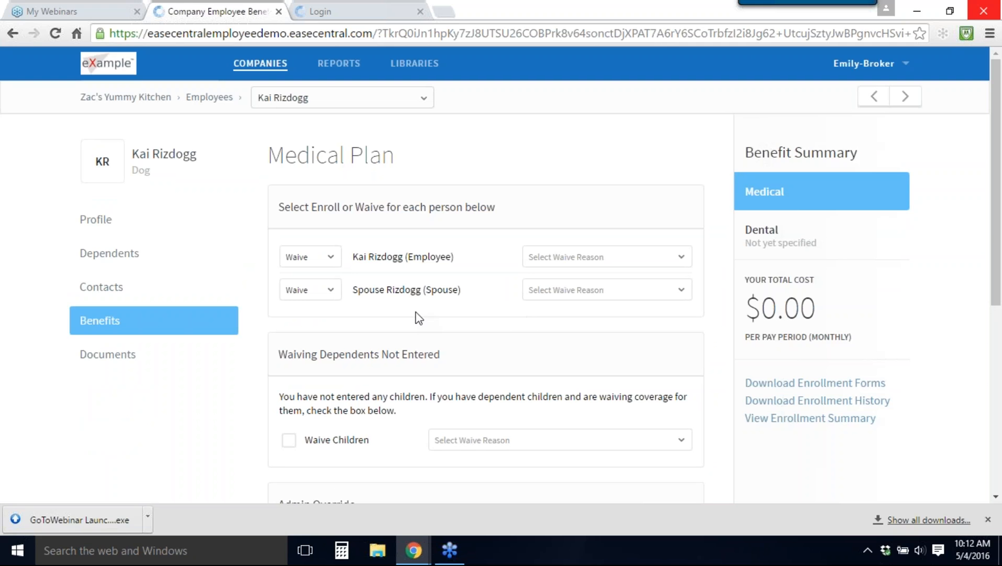
Step: Set the employee and the spouse to Enroll for the medical plan and review the plan choices offered
{"action": "left_click", "coordinate": [330, 260]}
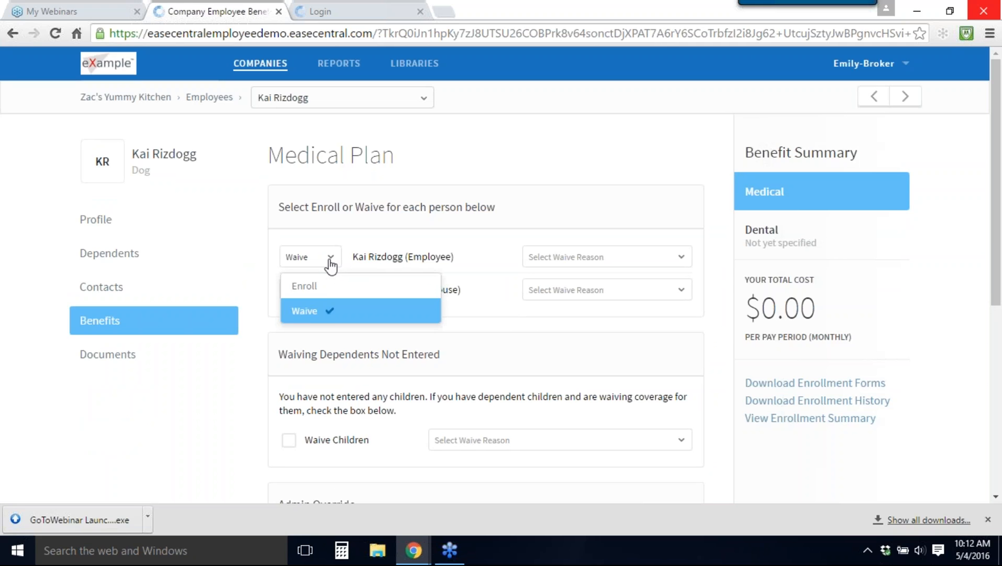
{"action": "left_click", "coordinate": [330, 290]}
{"action": "left_click", "coordinate": [330, 290]}
{"action": "left_click", "coordinate": [314, 320]}
{"action": "scroll", "coordinate": [330, 320], "scroll_direction": "down", "scroll_amount": 4}
{"action": "scroll", "coordinate": [369, 251], "scroll_direction": "down", "scroll_amount": 3}
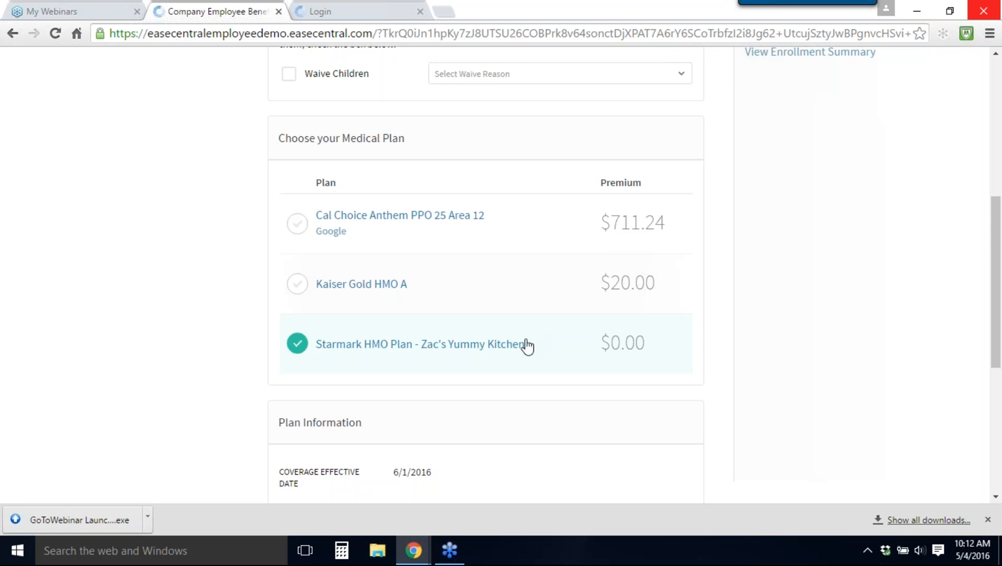
{"action": "scroll", "coordinate": [513, 339], "scroll_direction": "up", "scroll_amount": 7}
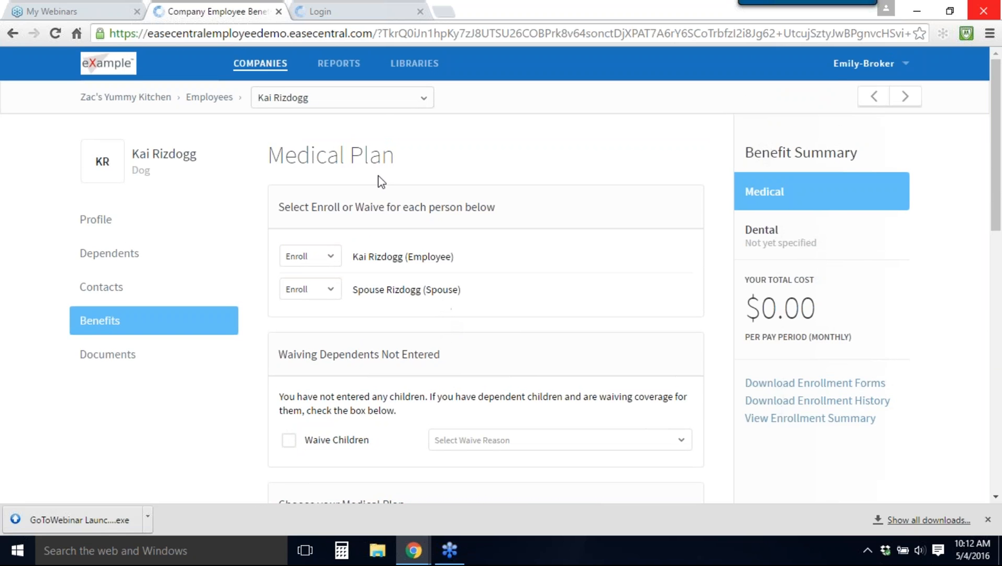
Step: Switch to the Zac's Yummy Kitchen employee portal and log in with the employee's username and the saved password
{"action": "left_click", "coordinate": [359, 16]}
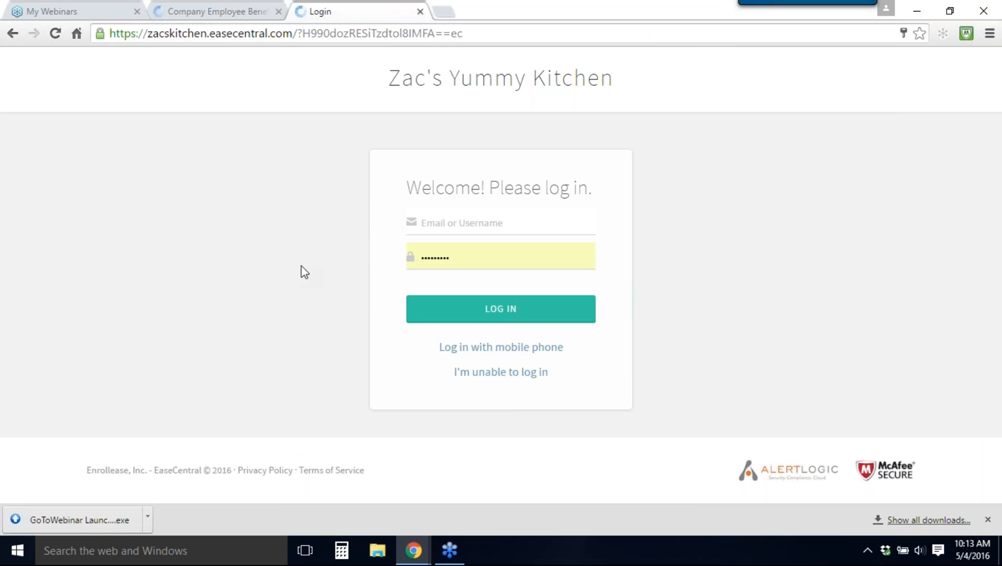
{"action": "left_click", "coordinate": [425, 223]}
{"action": "type", "text": "kaikai2"}
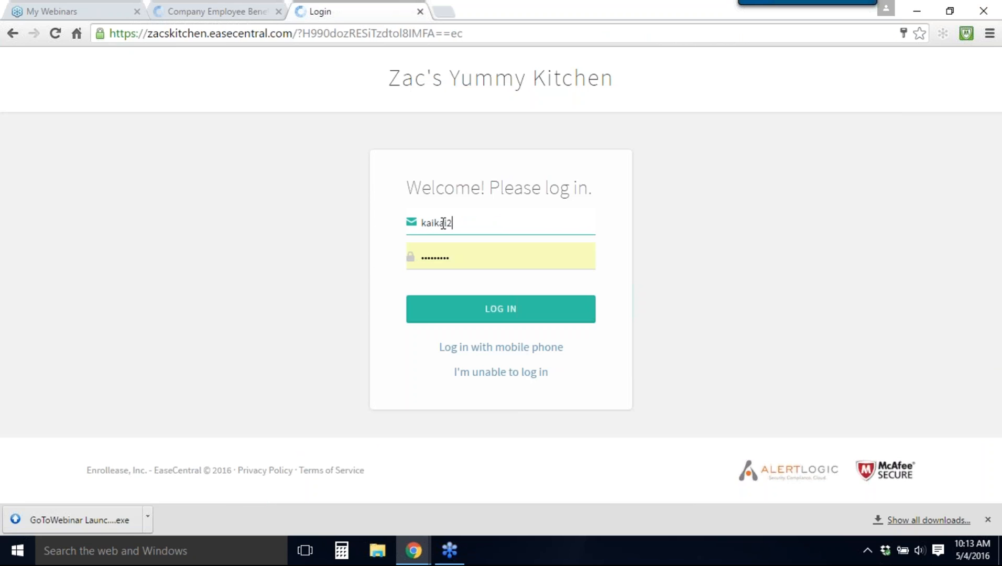
{"action": "key", "text": "Return"}
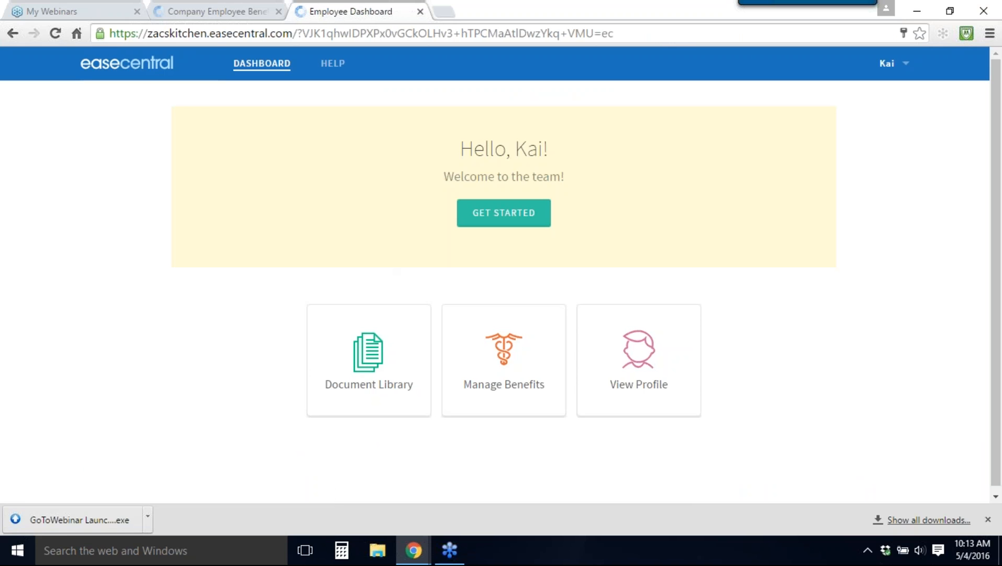
Step: In the Benefits part of the employee's enrollment, set employee and spouse to Enroll and review the medical plans and premiums
{"action": "left_click", "coordinate": [489, 214]}
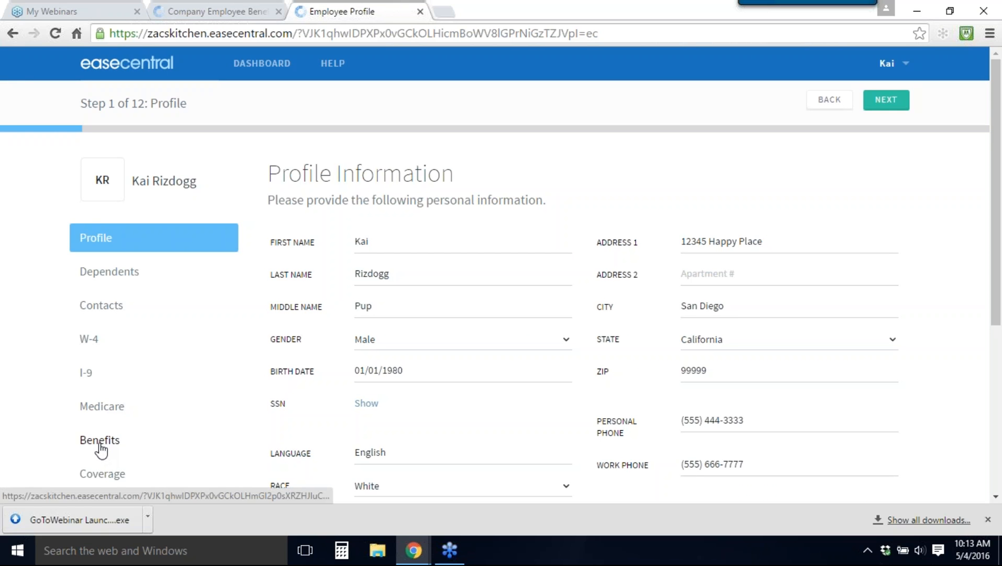
{"action": "left_click", "coordinate": [100, 443]}
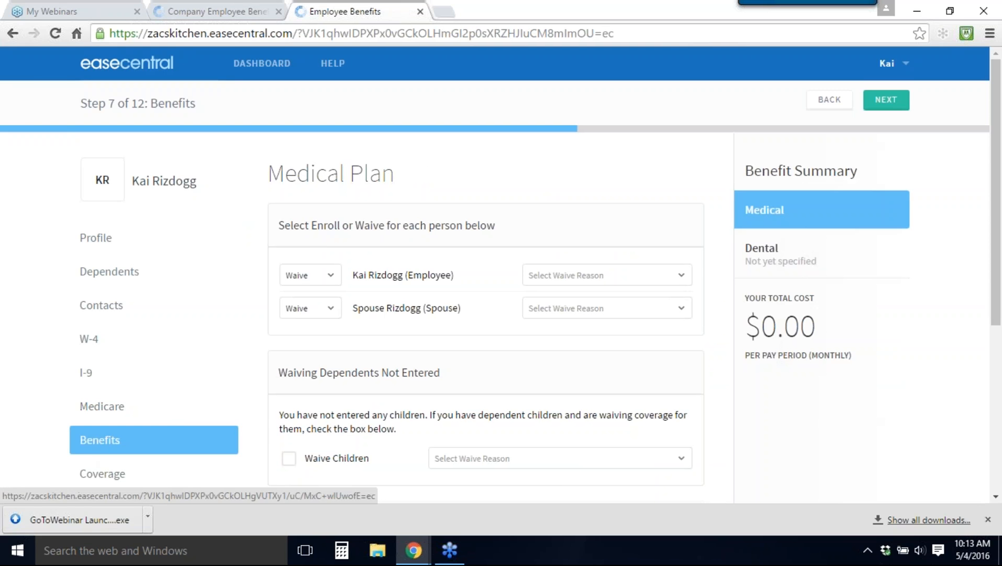
{"action": "left_click", "coordinate": [324, 282]}
{"action": "left_click", "coordinate": [316, 309]}
{"action": "left_click", "coordinate": [315, 313]}
{"action": "left_click", "coordinate": [315, 335]}
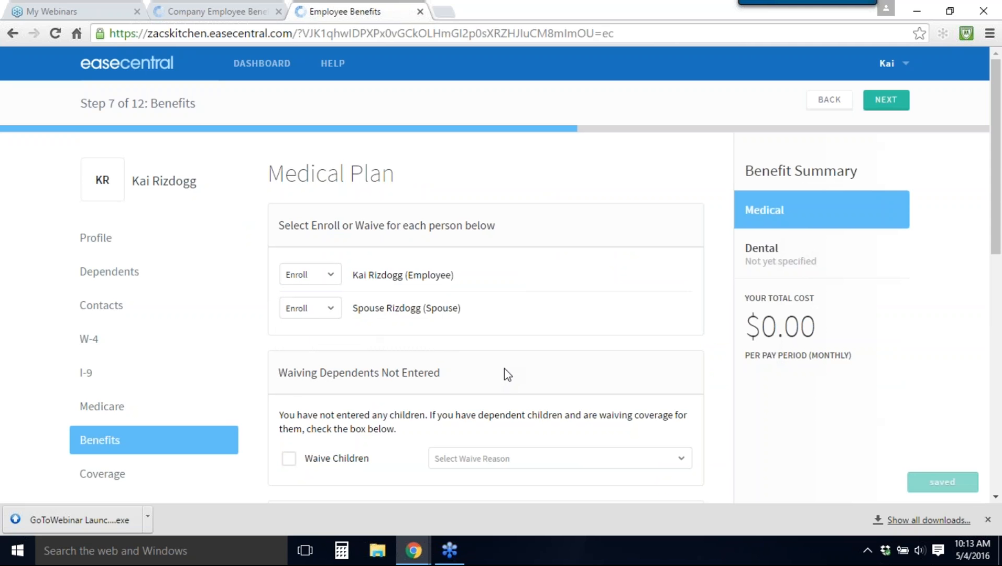
{"action": "scroll", "coordinate": [505, 376], "scroll_direction": "down", "scroll_amount": 4}
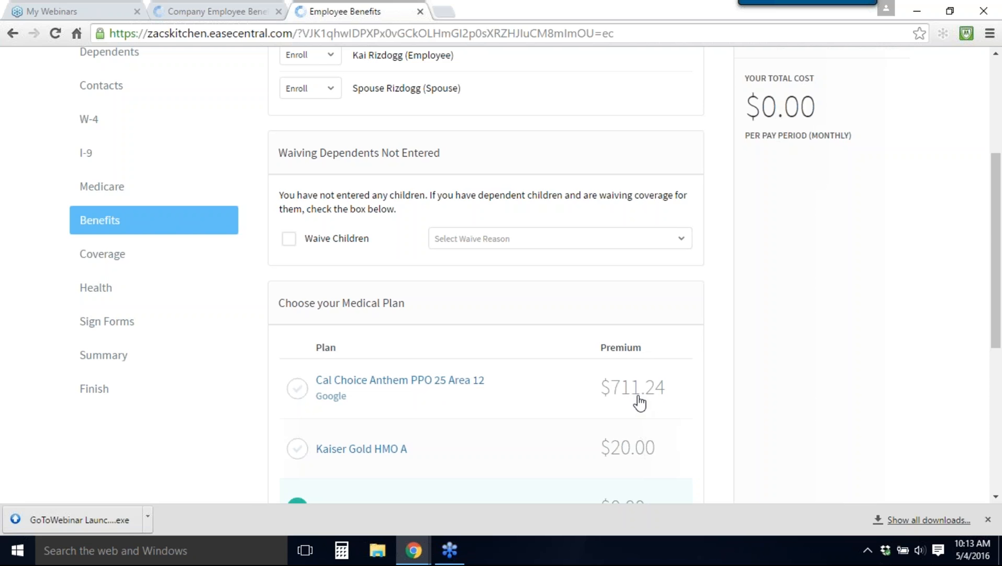
{"action": "scroll", "coordinate": [470, 387], "scroll_direction": "down", "scroll_amount": 4}
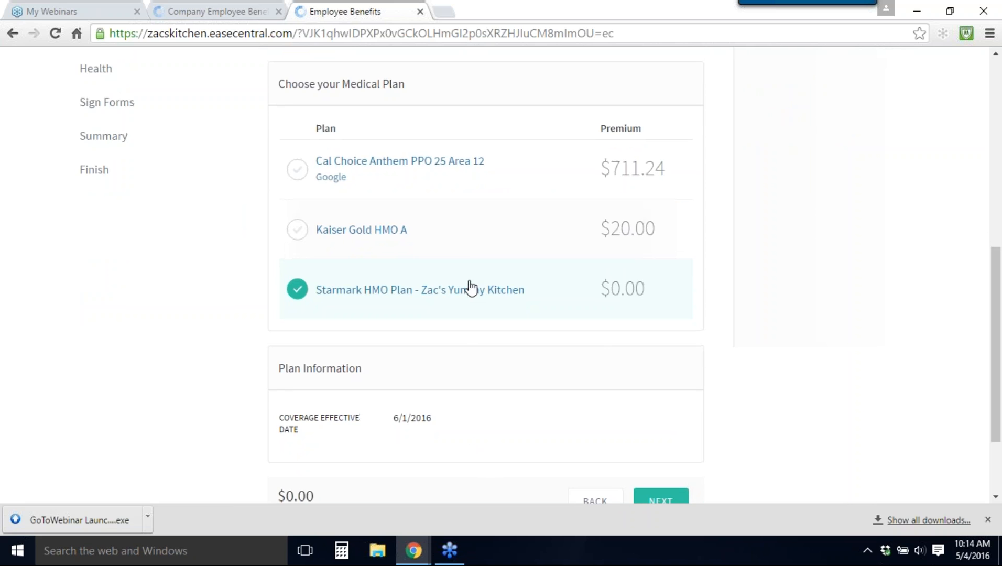
{"action": "scroll", "coordinate": [470, 286], "scroll_direction": "up", "scroll_amount": 8}
{"action": "left_click", "coordinate": [249, 63]}
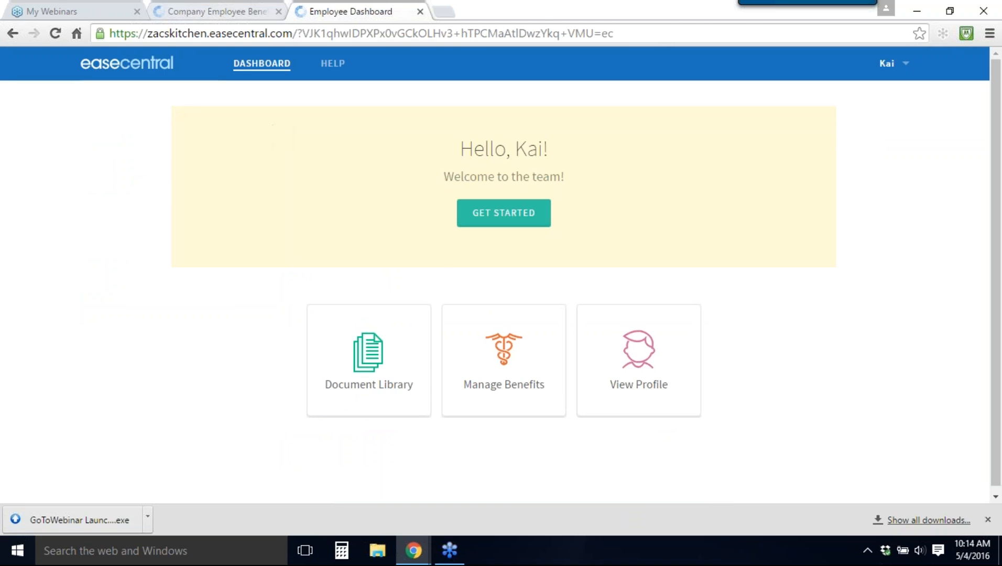
Step: Return to the broker site, search the companies for "zac" and open the benefit plans of Zac's Yummy Kitchen
{"action": "left_click", "coordinate": [214, 11]}
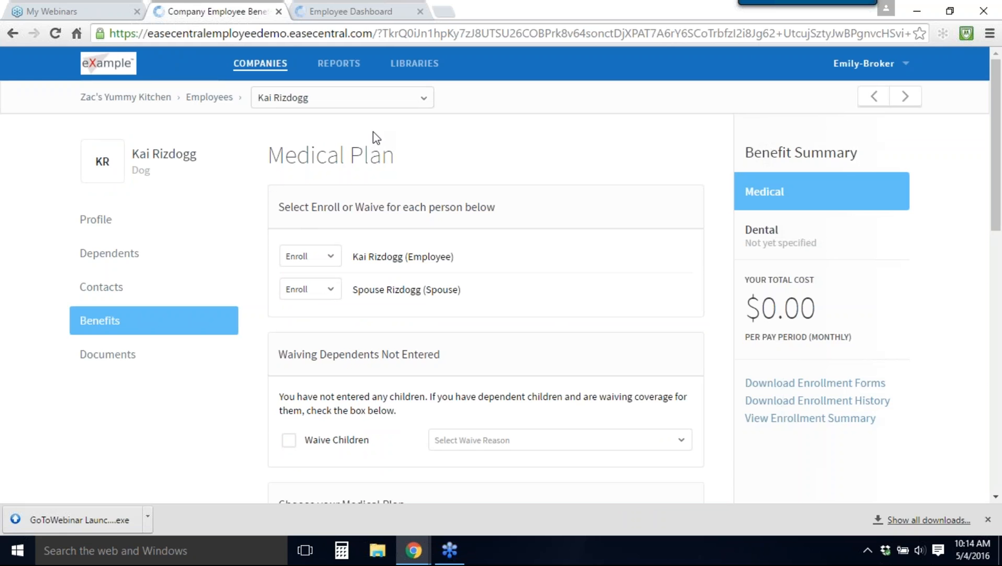
{"action": "left_click", "coordinate": [414, 64]}
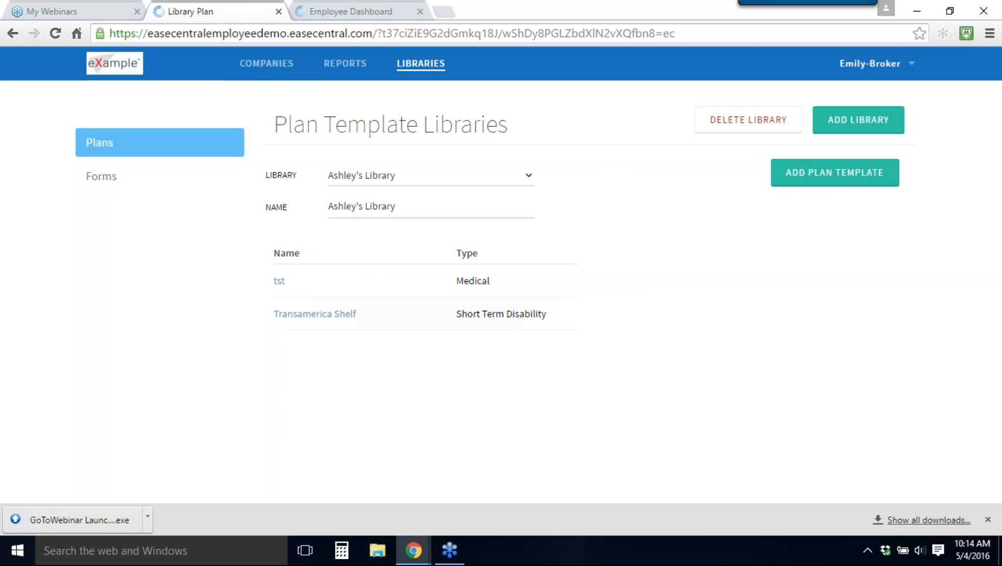
{"action": "left_click", "coordinate": [266, 63]}
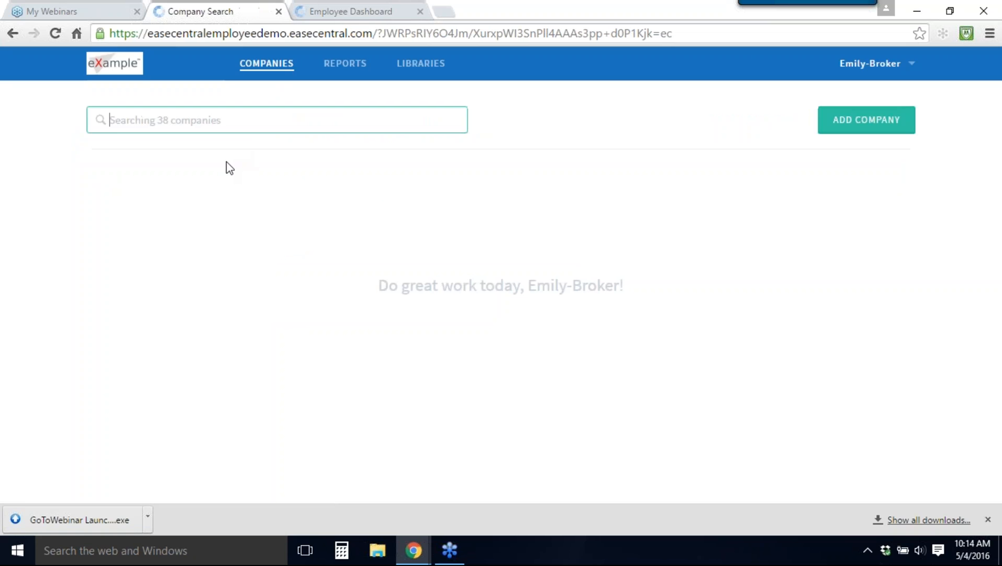
{"action": "type", "text": "zac"}
{"action": "key", "text": "Return"}
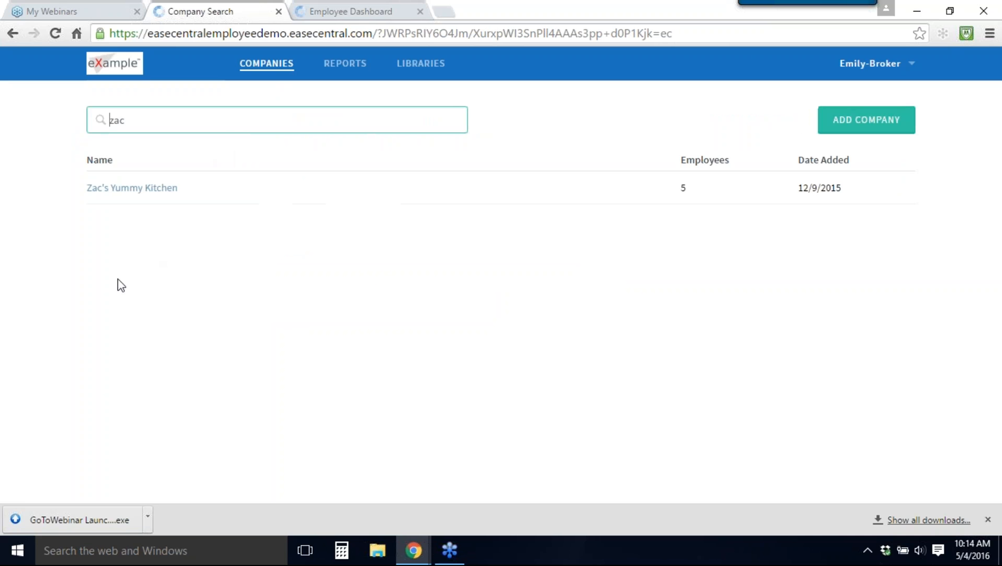
{"action": "left_click", "coordinate": [114, 196]}
{"action": "left_click", "coordinate": [90, 312]}
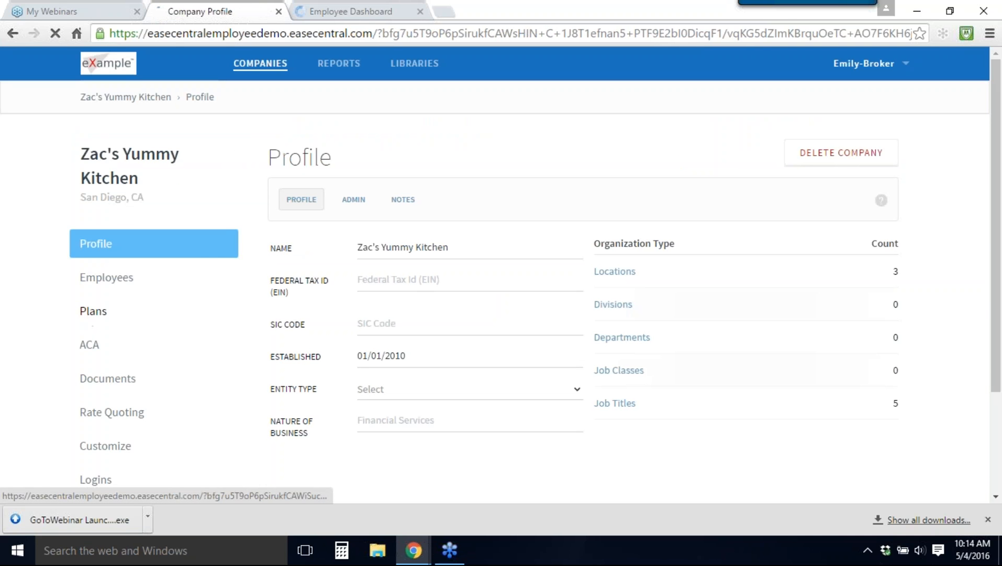
Step: Examine the plan template libraries available for adding to the company's plans, and leave without adding one
{"action": "left_click", "coordinate": [846, 169]}
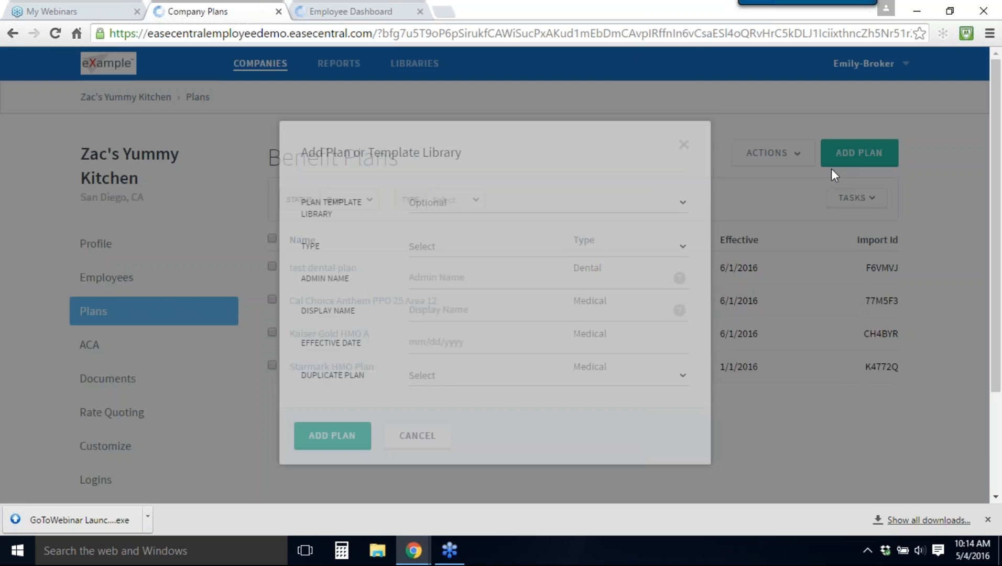
{"action": "left_click", "coordinate": [572, 204]}
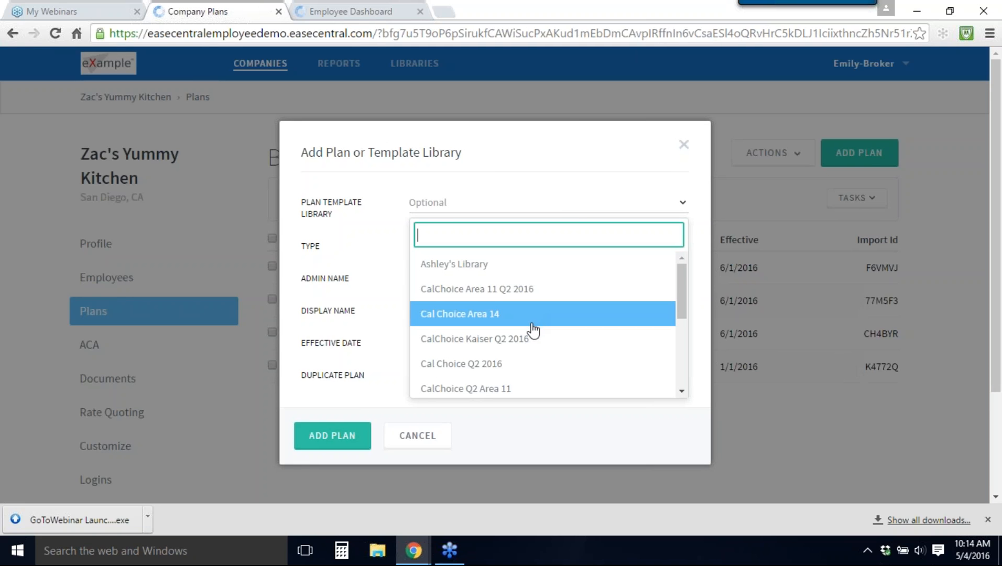
{"action": "scroll", "coordinate": [532, 331], "scroll_direction": "down", "scroll_amount": 3}
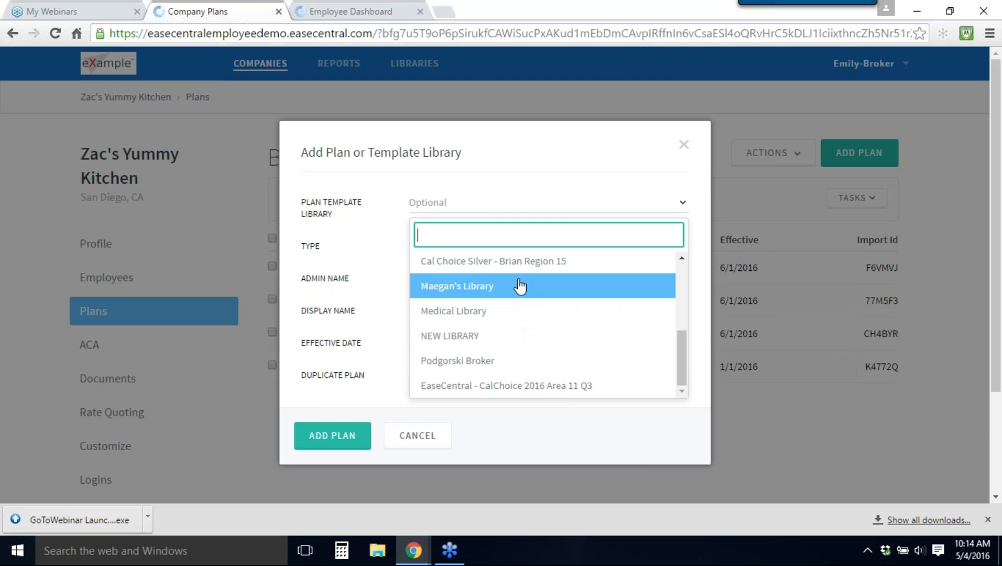
{"action": "scroll", "coordinate": [502, 382], "scroll_direction": "up", "scroll_amount": 5}
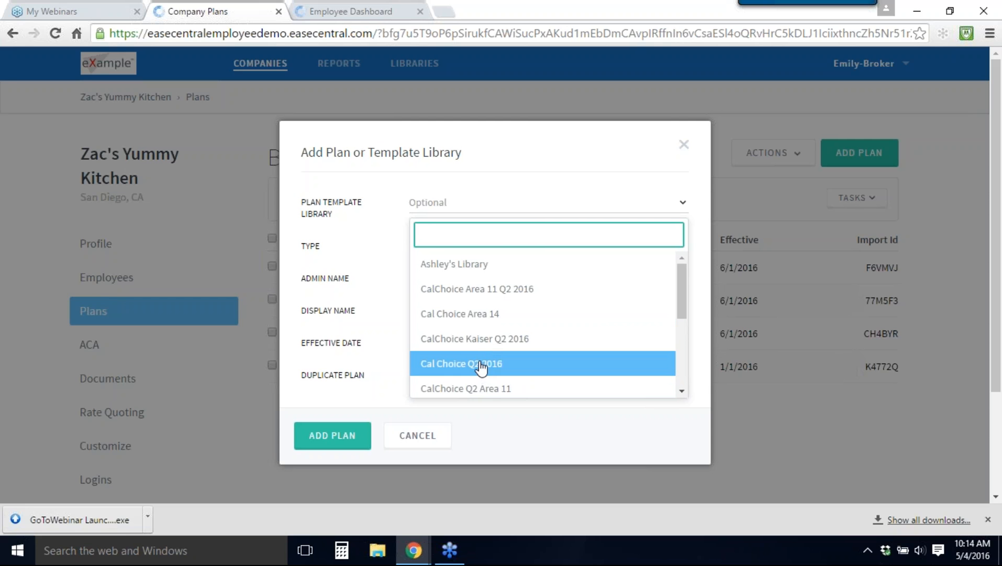
{"action": "scroll", "coordinate": [481, 318], "scroll_direction": "down", "scroll_amount": 2}
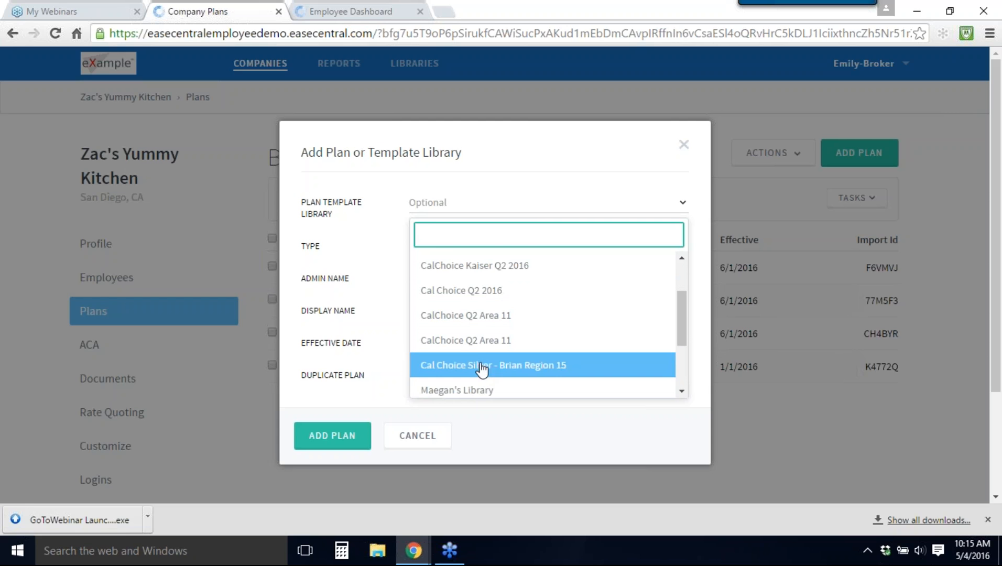
{"action": "scroll", "coordinate": [481, 273], "scroll_direction": "down", "scroll_amount": 2}
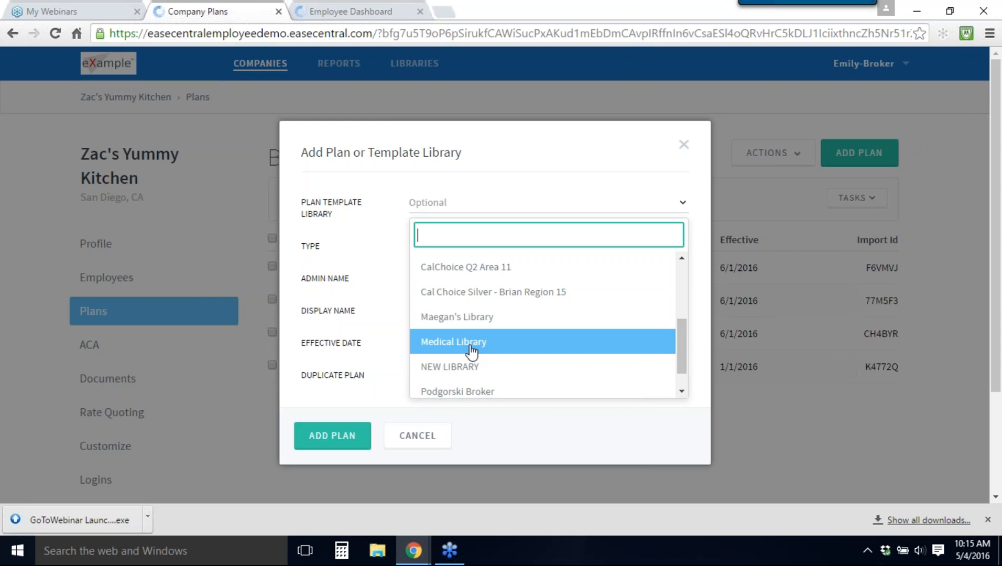
{"action": "key", "text": "Down"}
{"action": "key", "text": "Down"}
{"action": "key", "text": "Escape"}
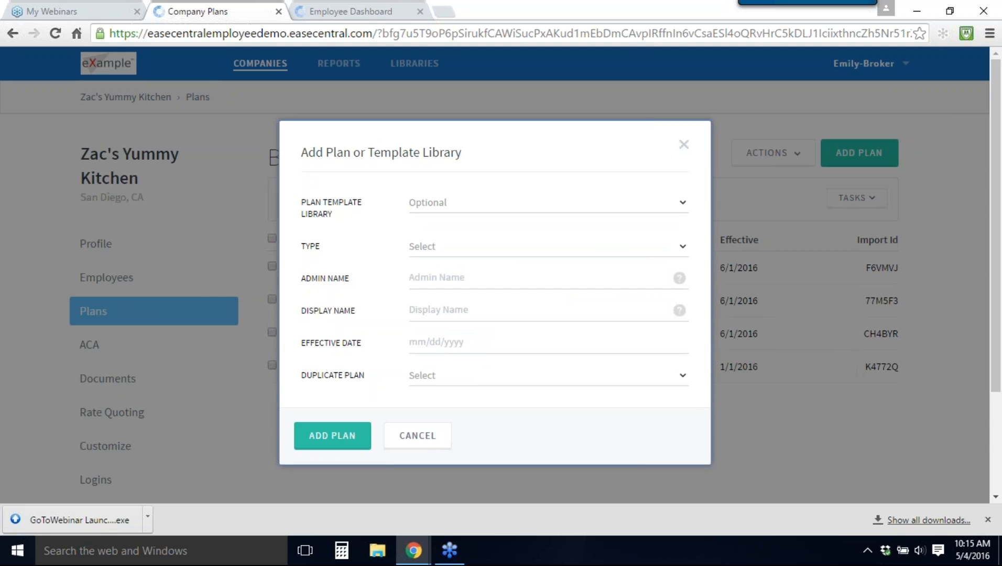
{"action": "key", "text": "Escape"}
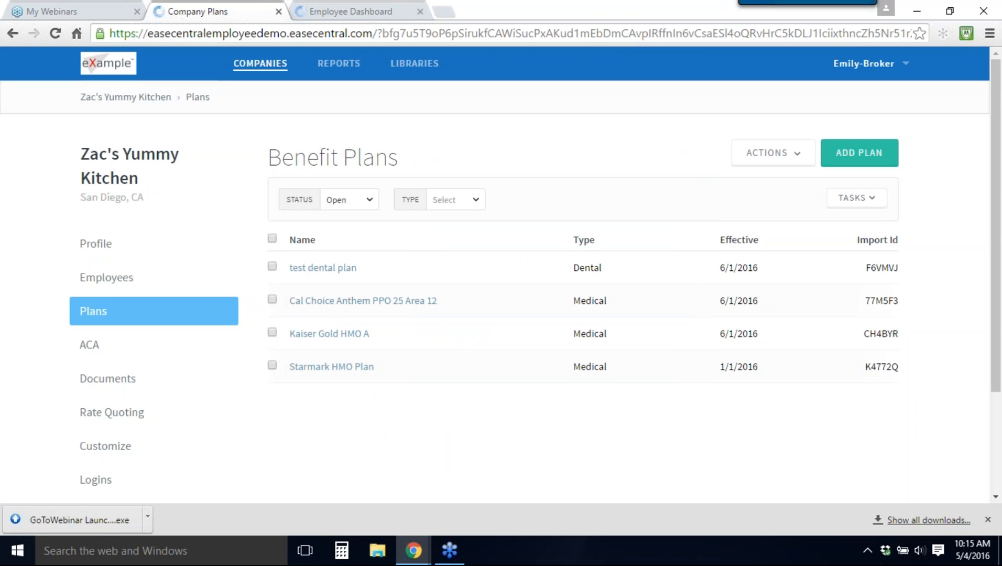